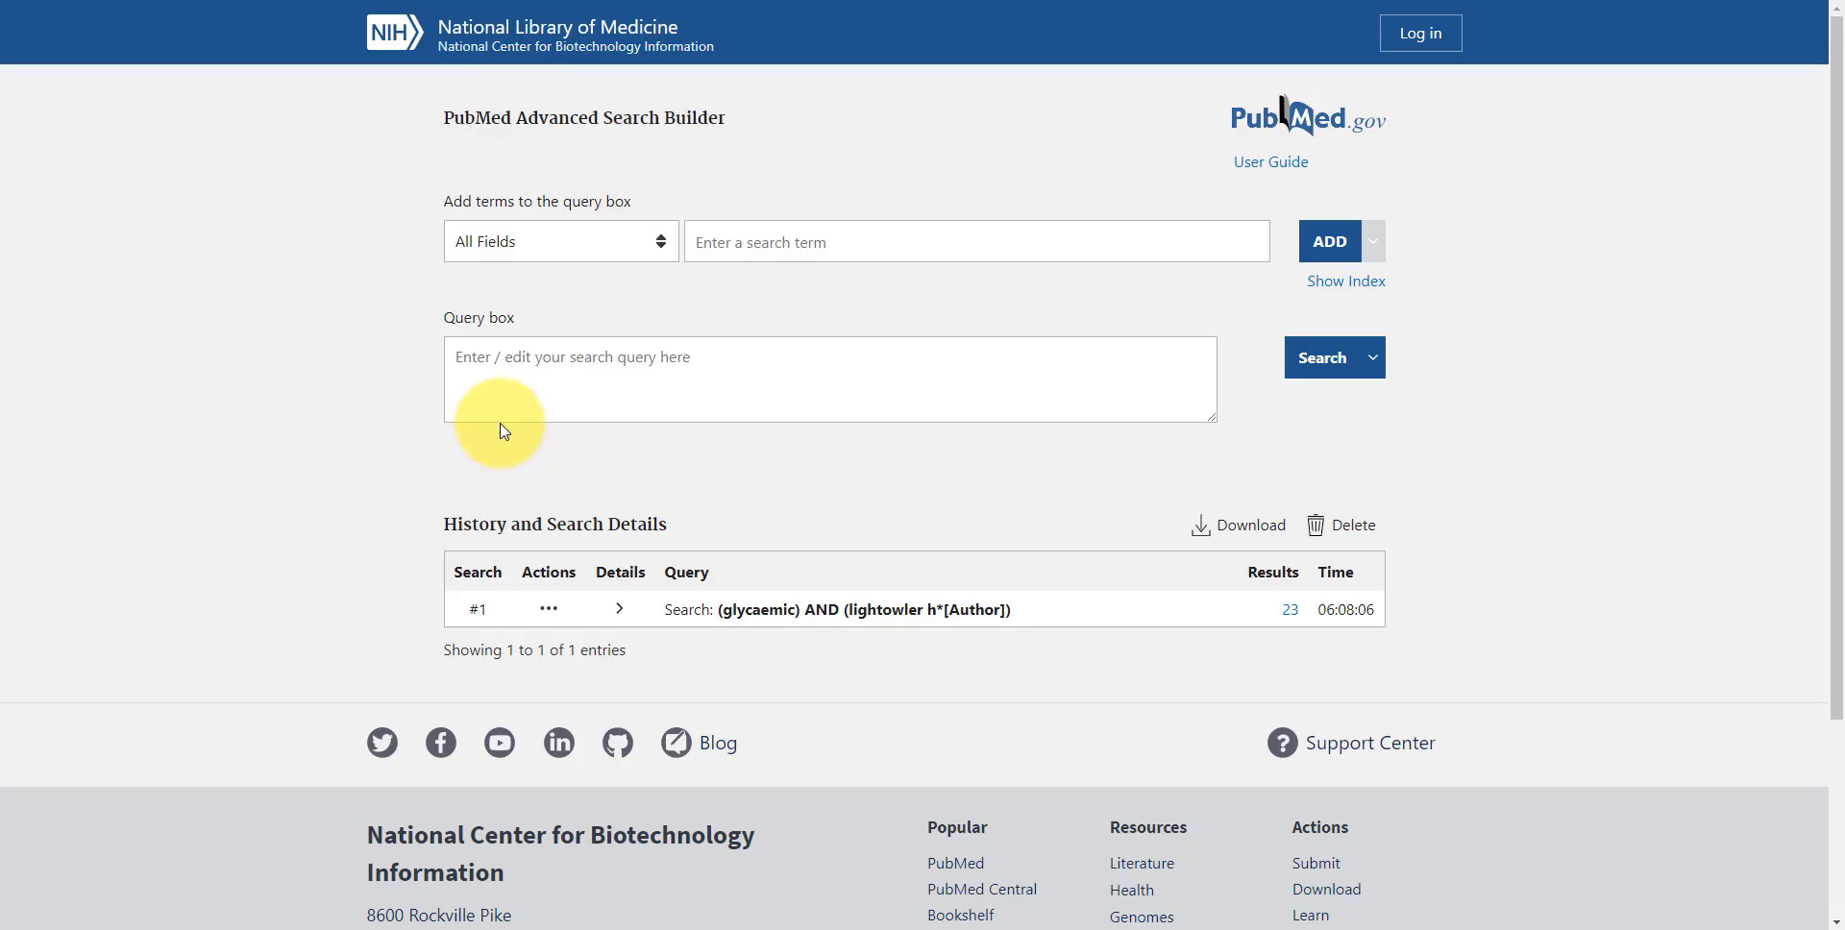
Enter the search term "breakfast" as a query and add it to the search history without running the results page
left_click(461, 365)
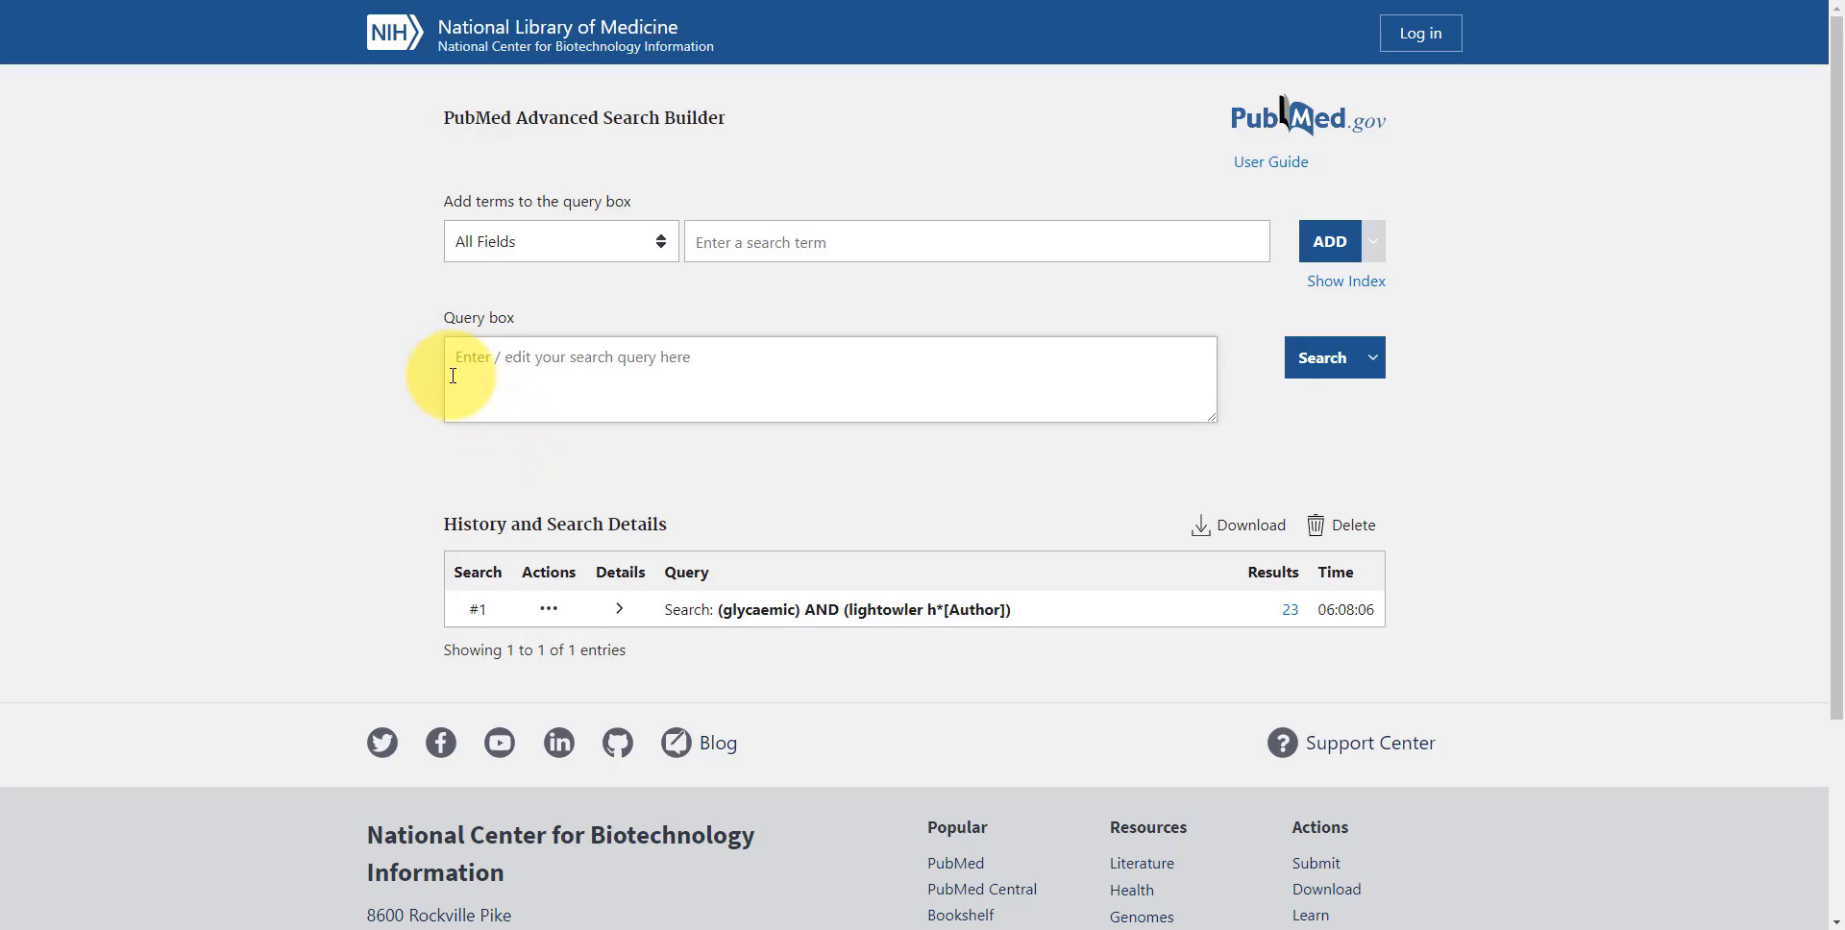
type("breakfast")
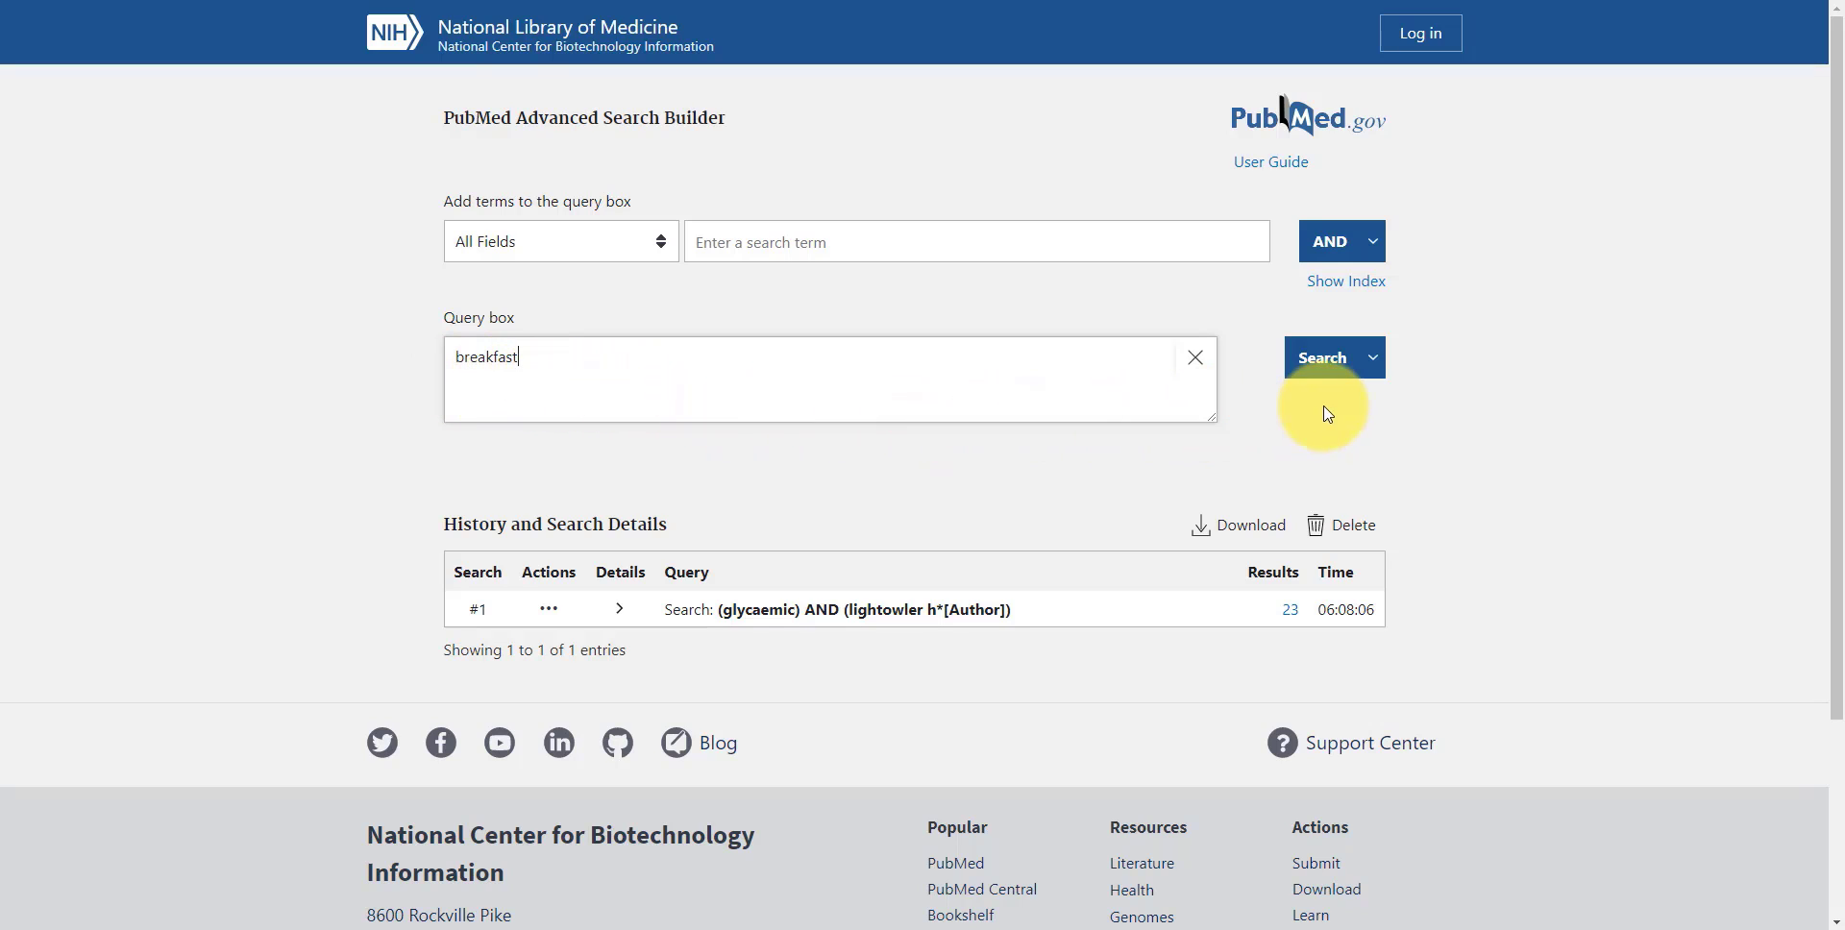
left_click(1373, 363)
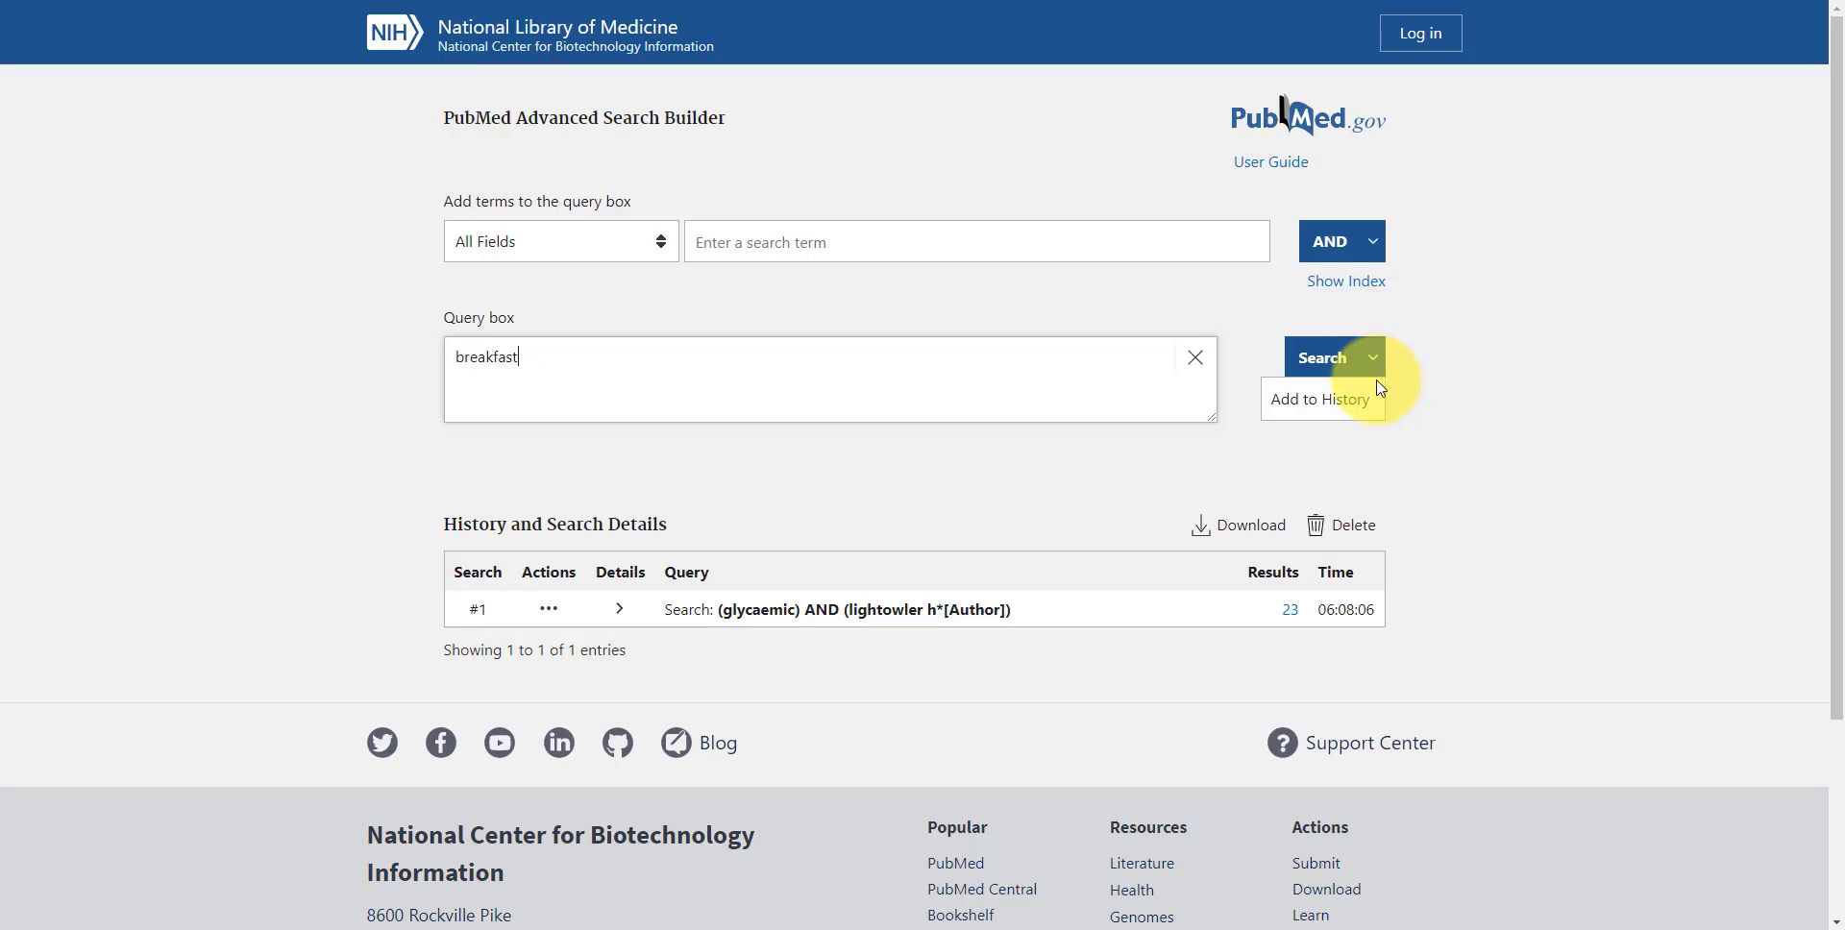
left_click(1311, 414)
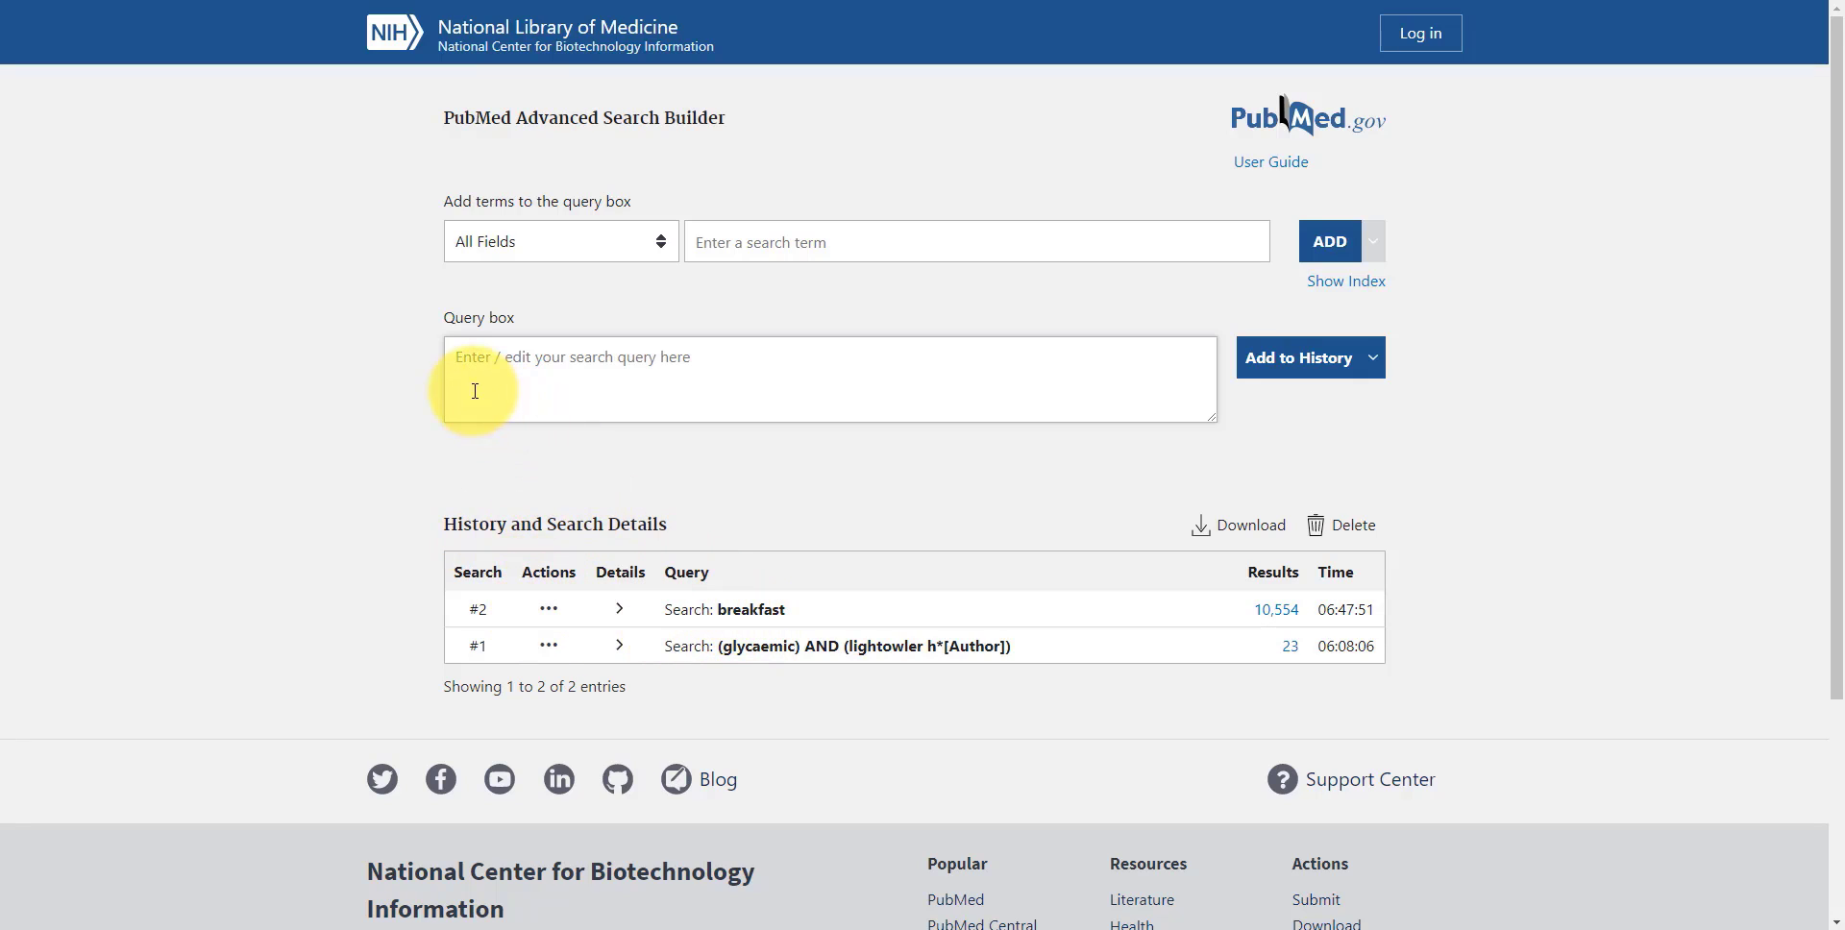
Add "memory" and "children" to the search history as two separate queries
type("memory")
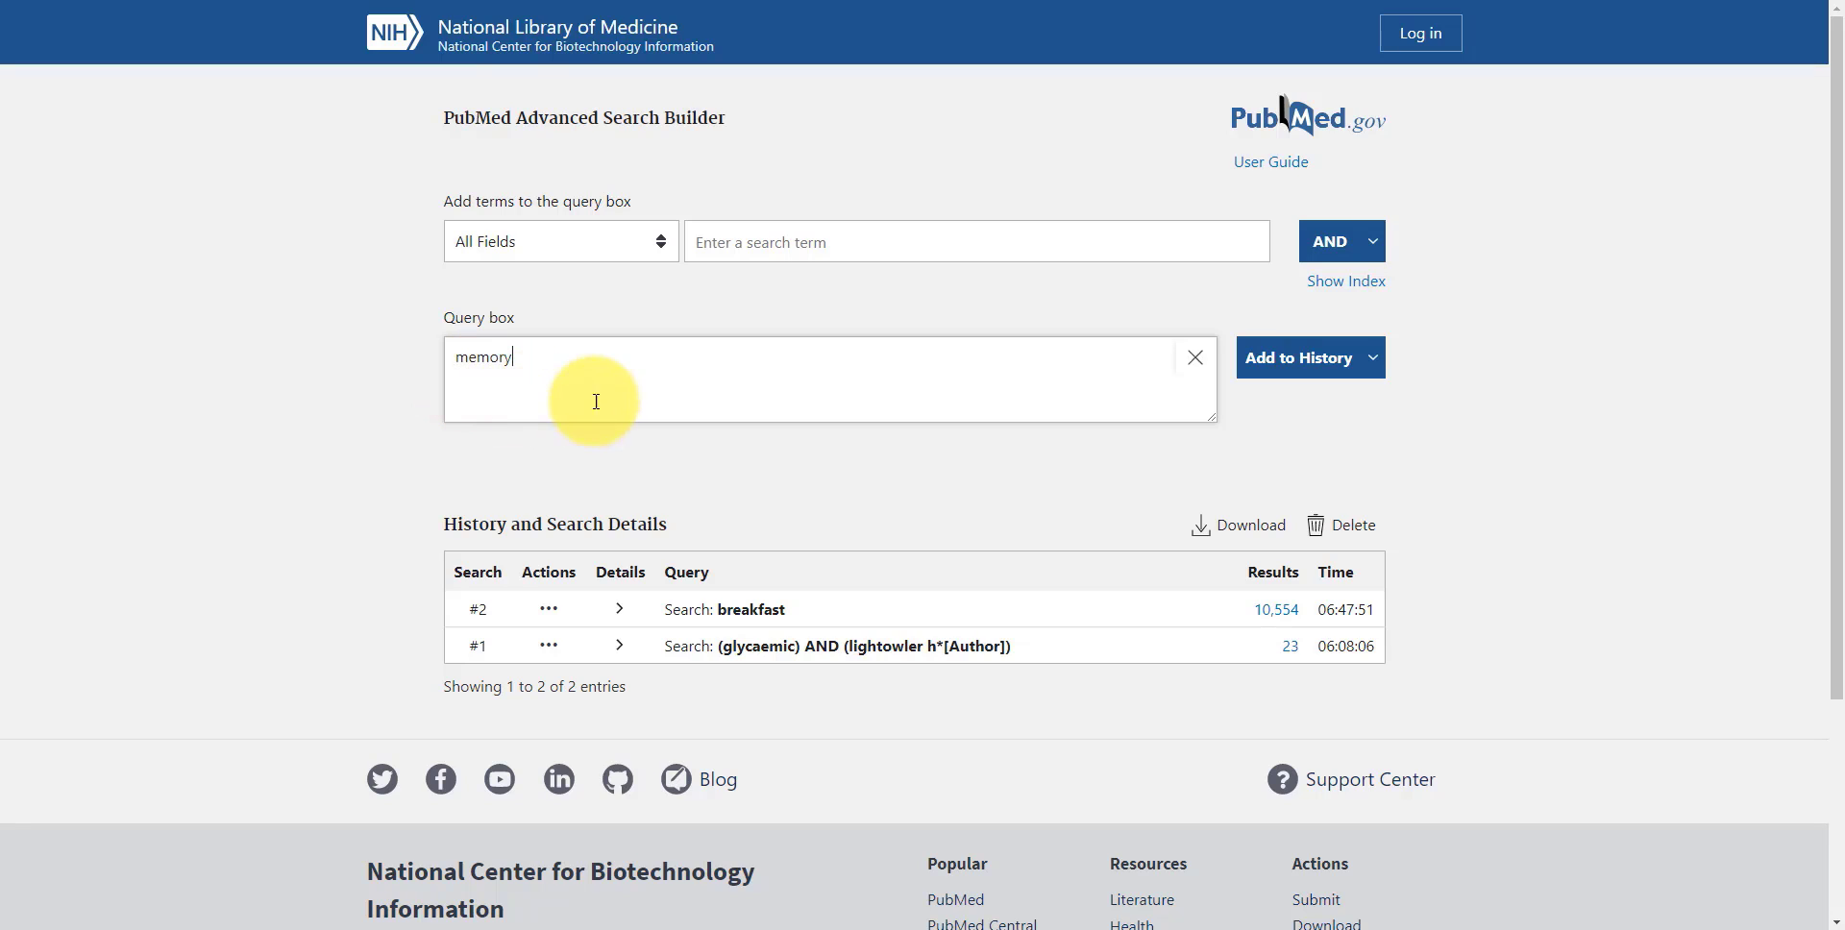
left_click(1287, 368)
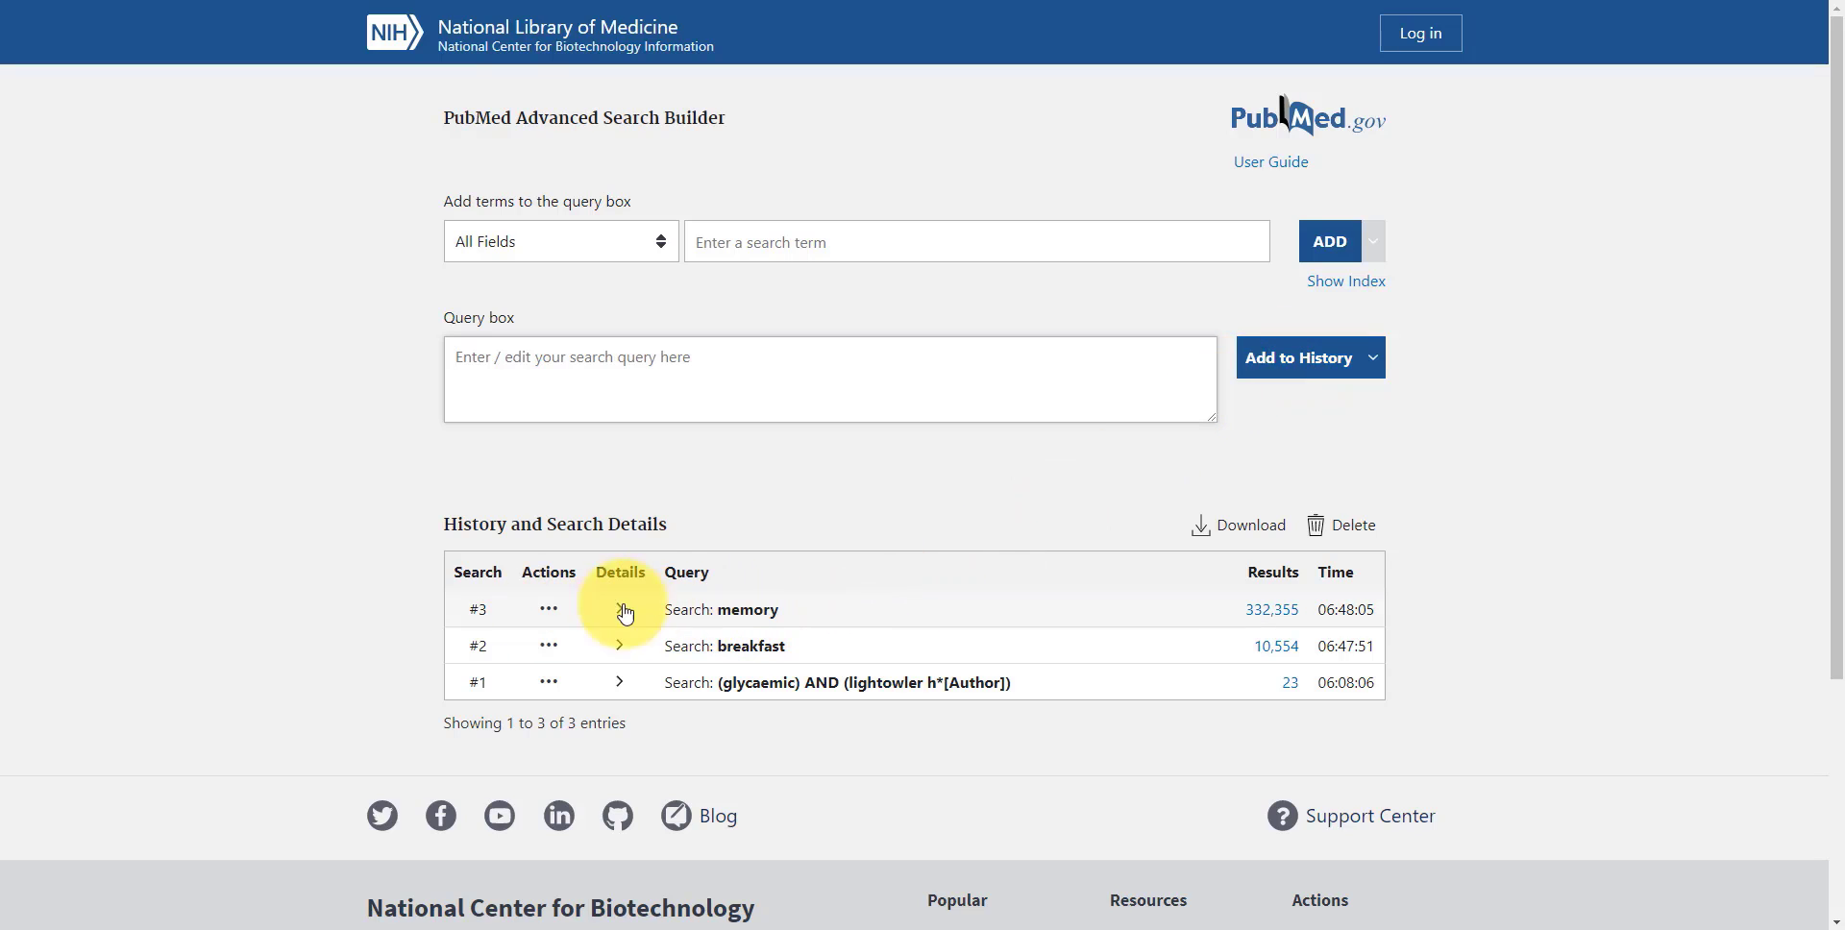
left_click(470, 384)
type("c")
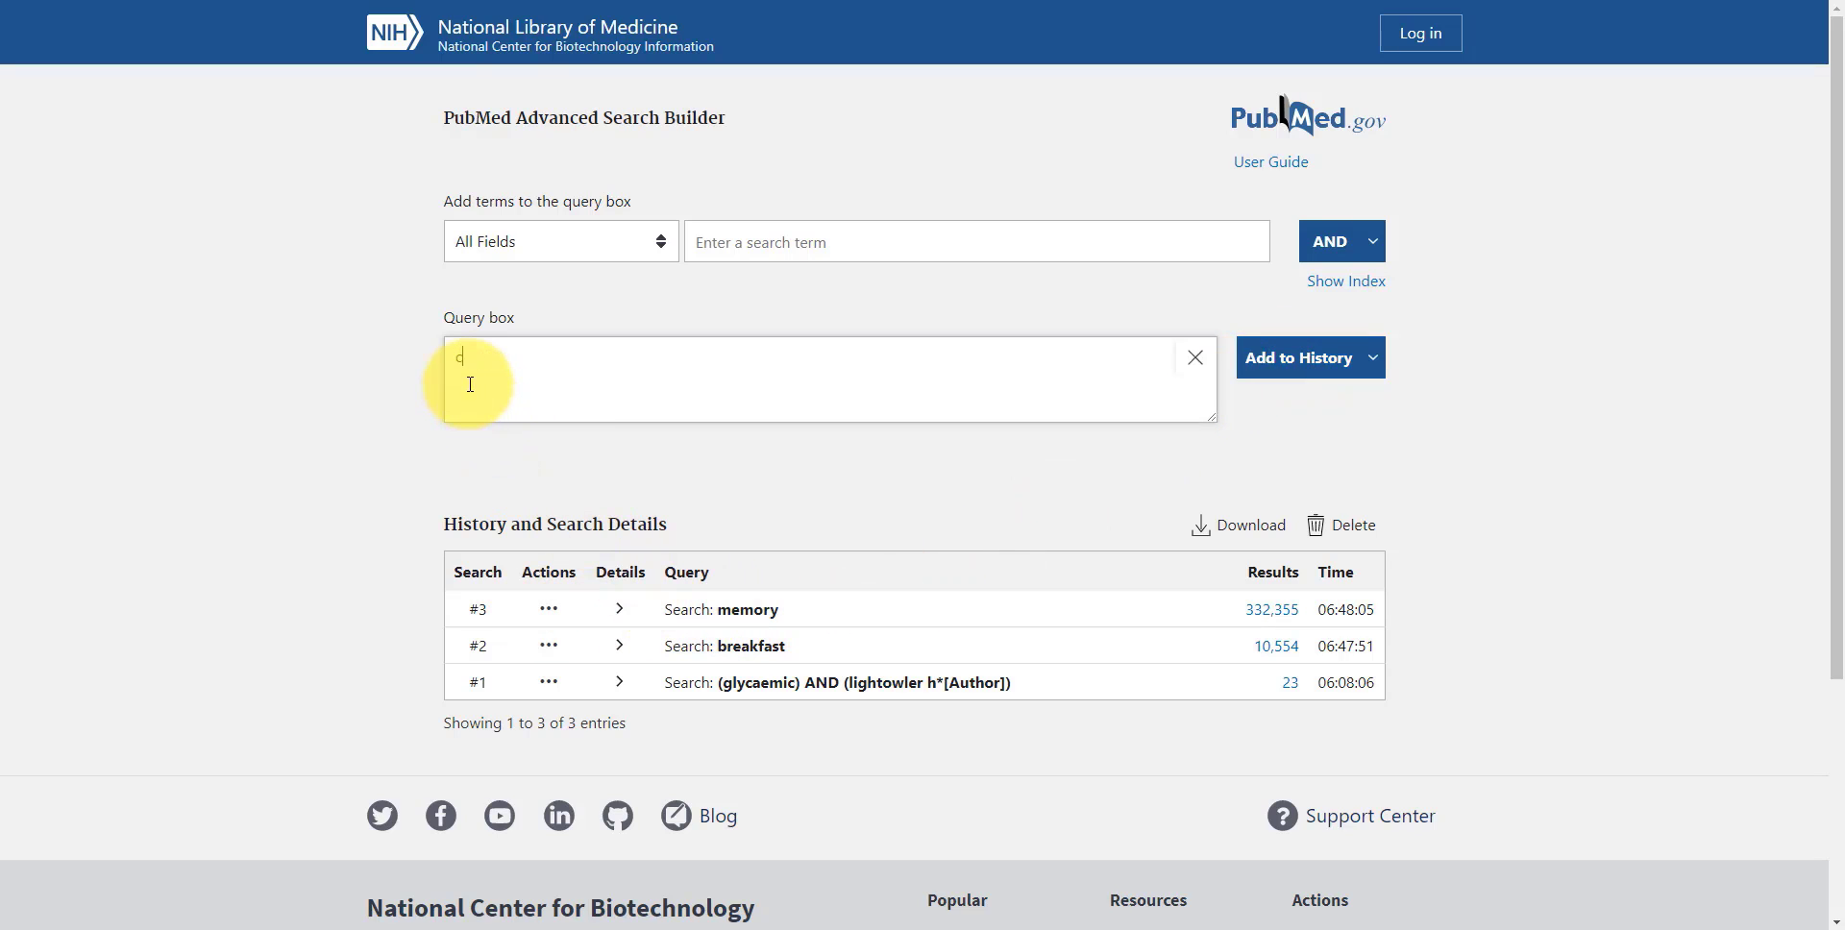
type("hildren")
left_click(1272, 368)
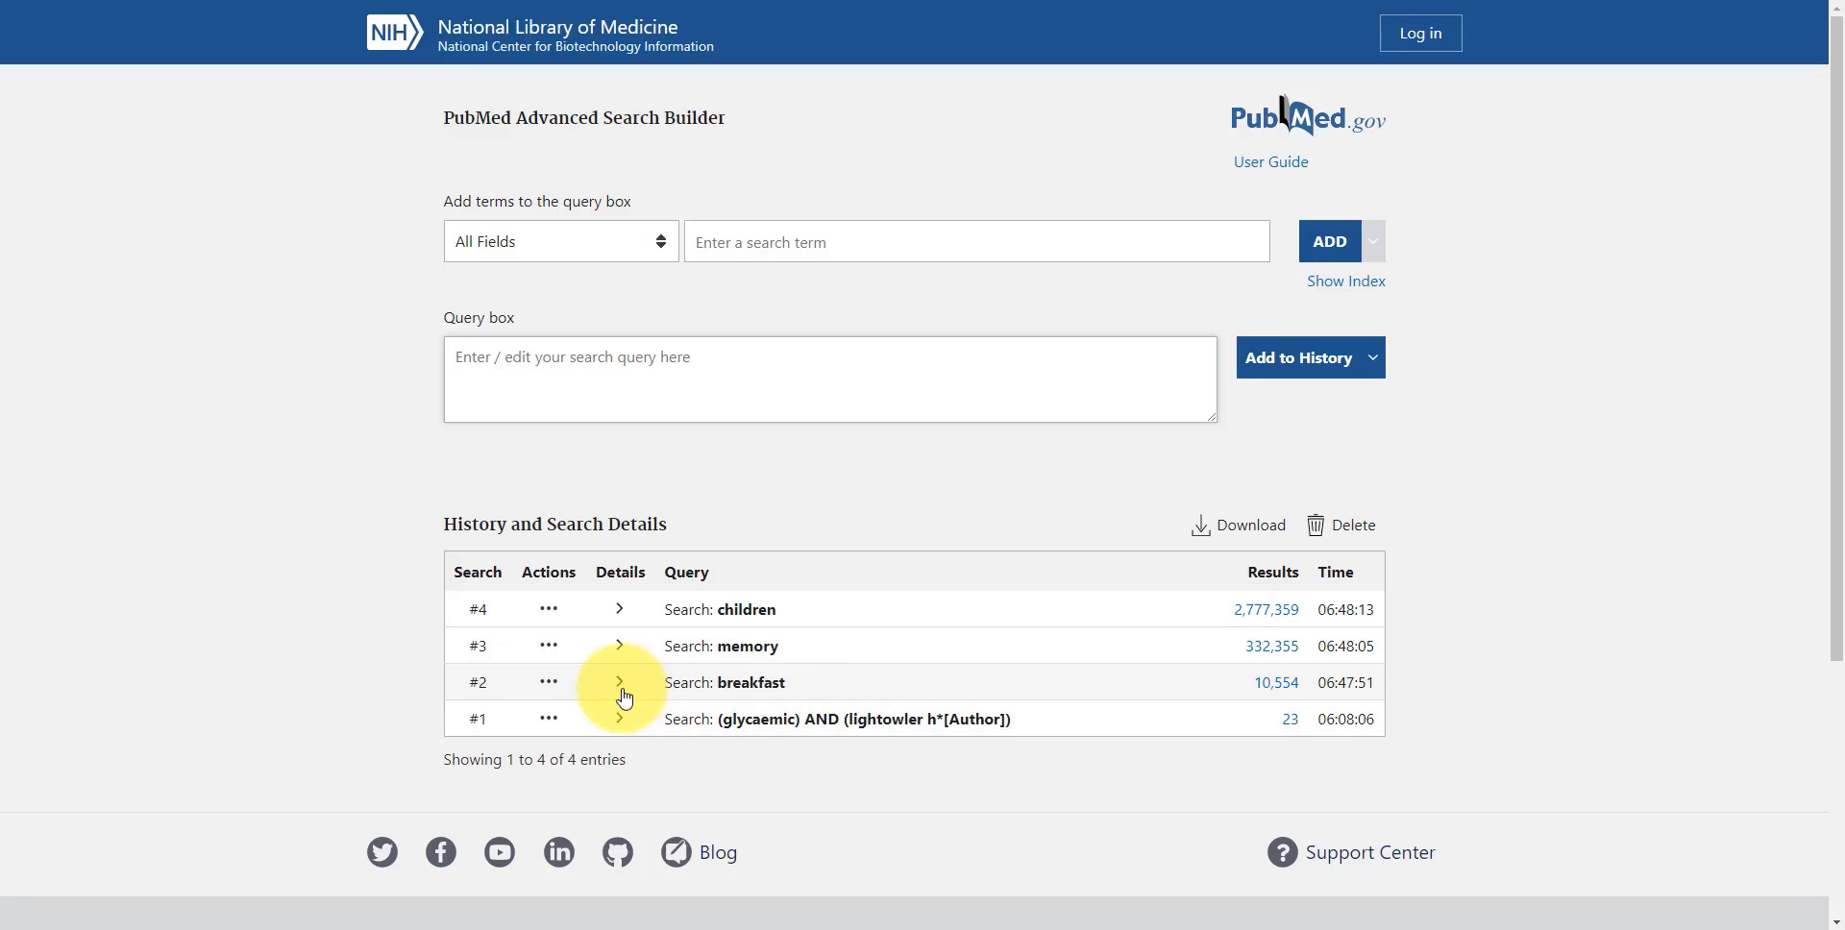
Build a combined query from the history entries, joining breakfast, memory and children with AND
left_click(547, 685)
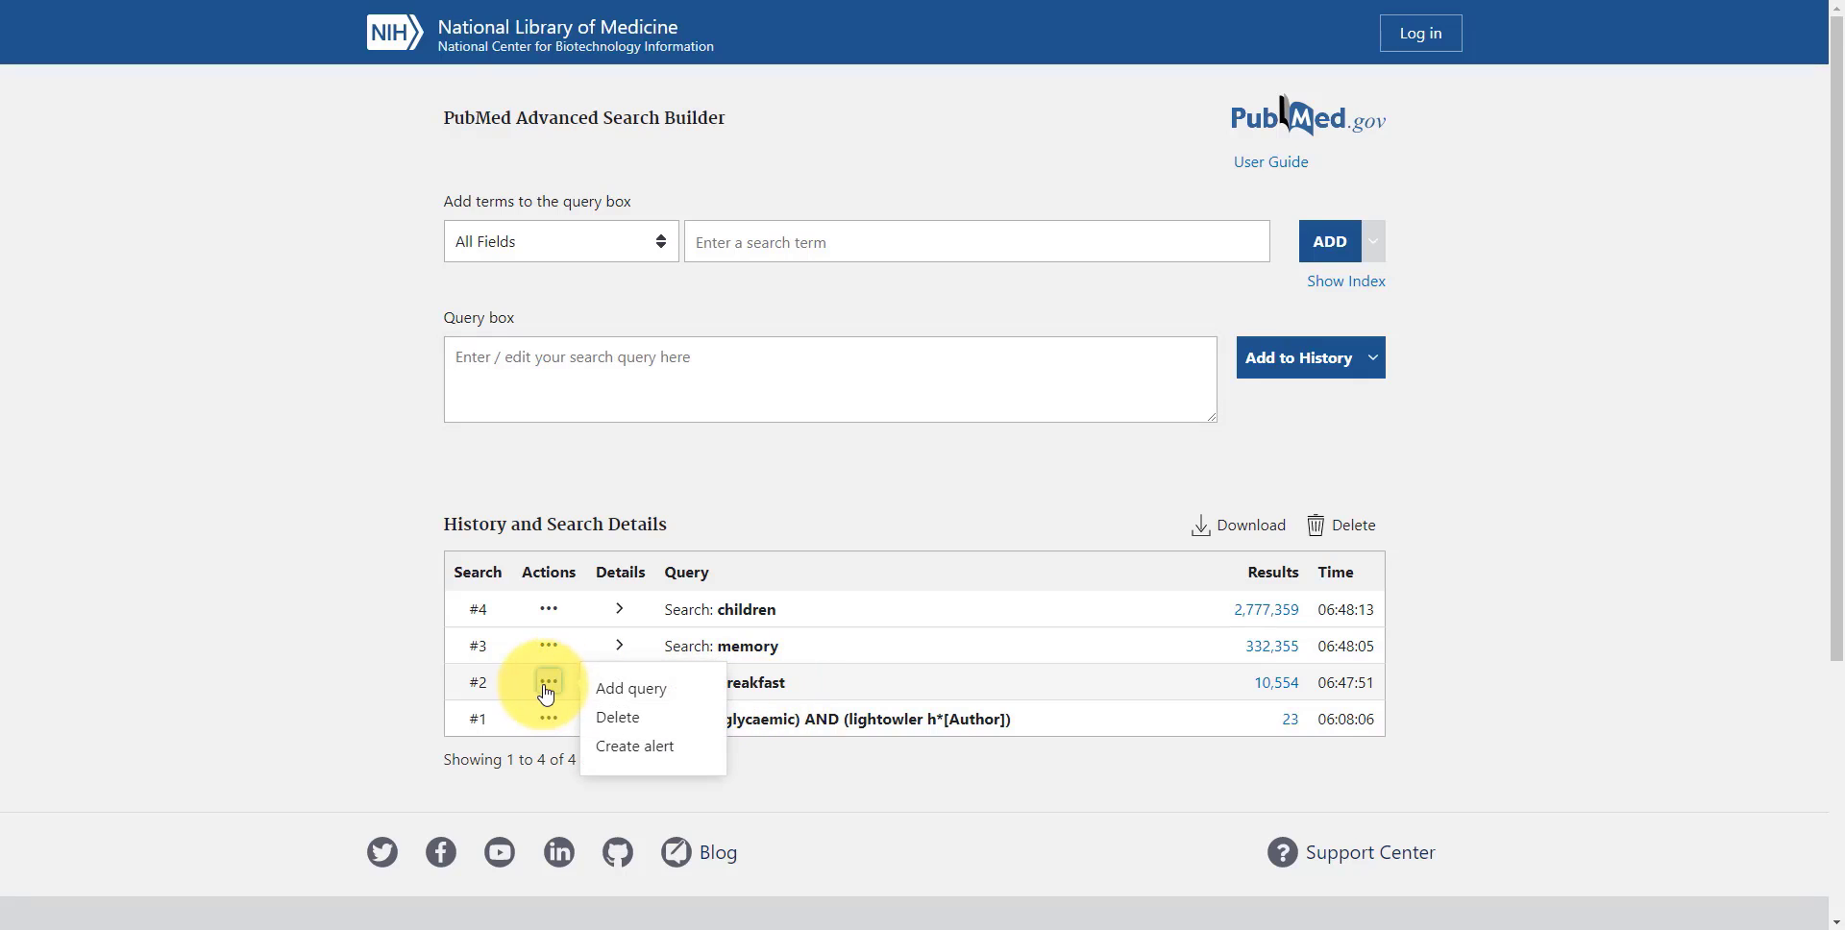
left_click(607, 684)
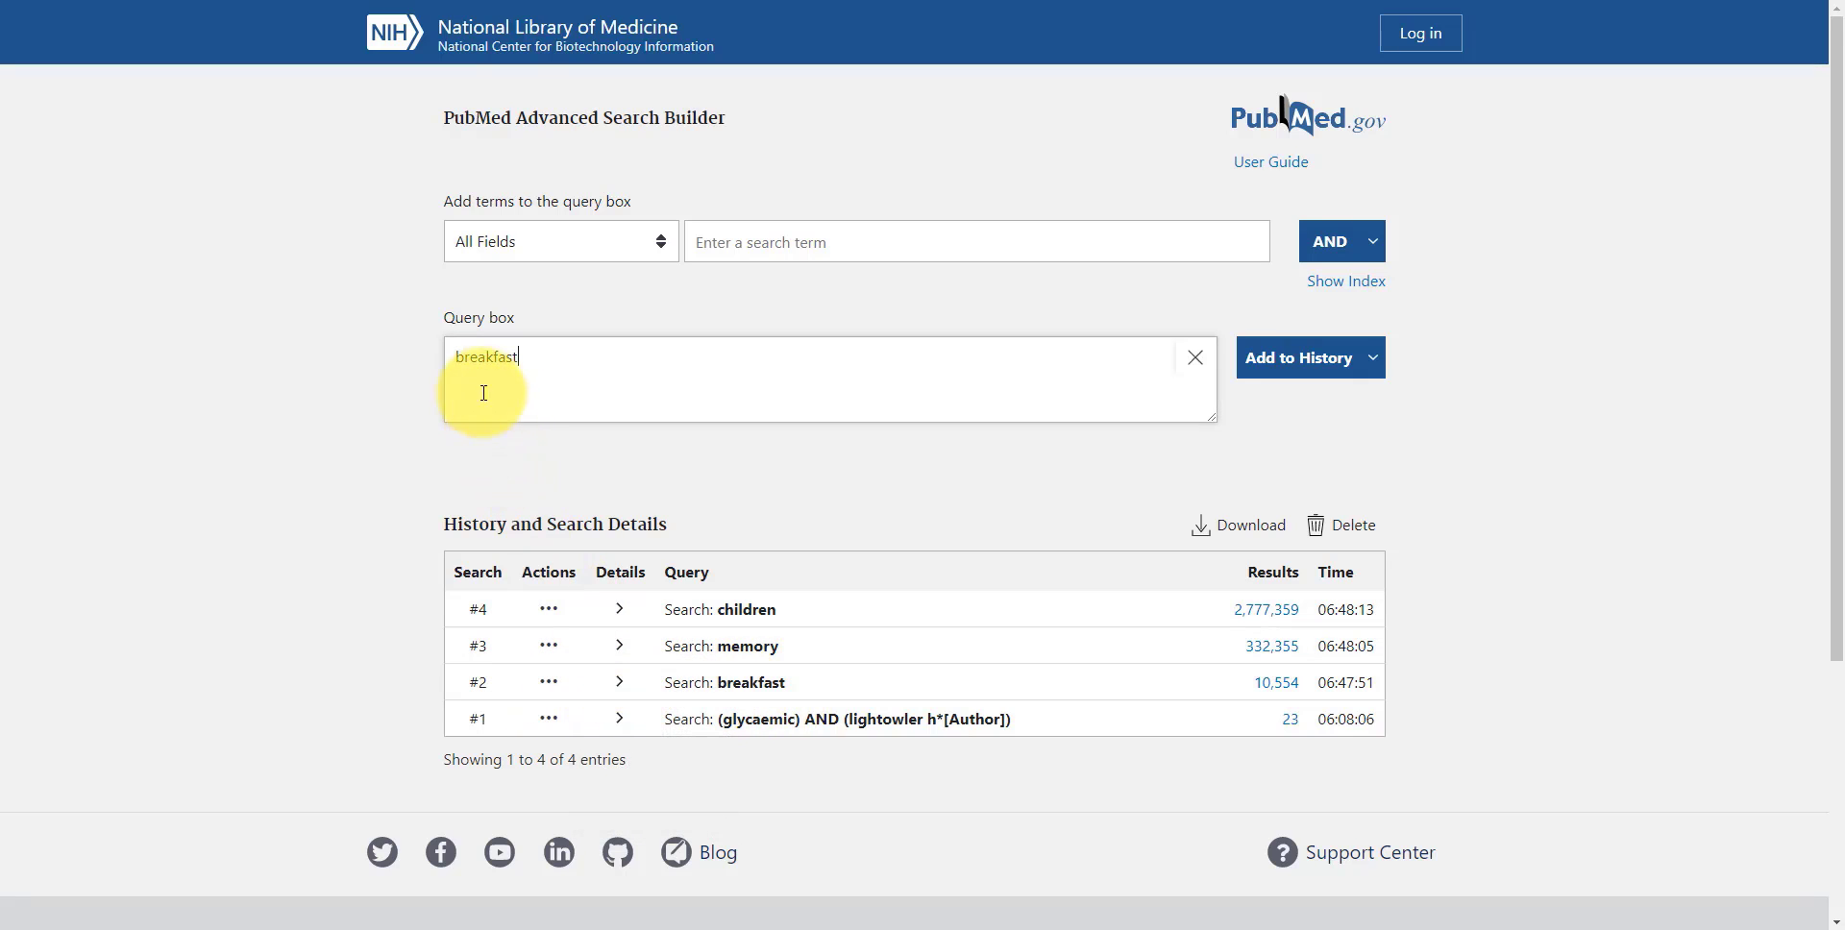
left_click(549, 646)
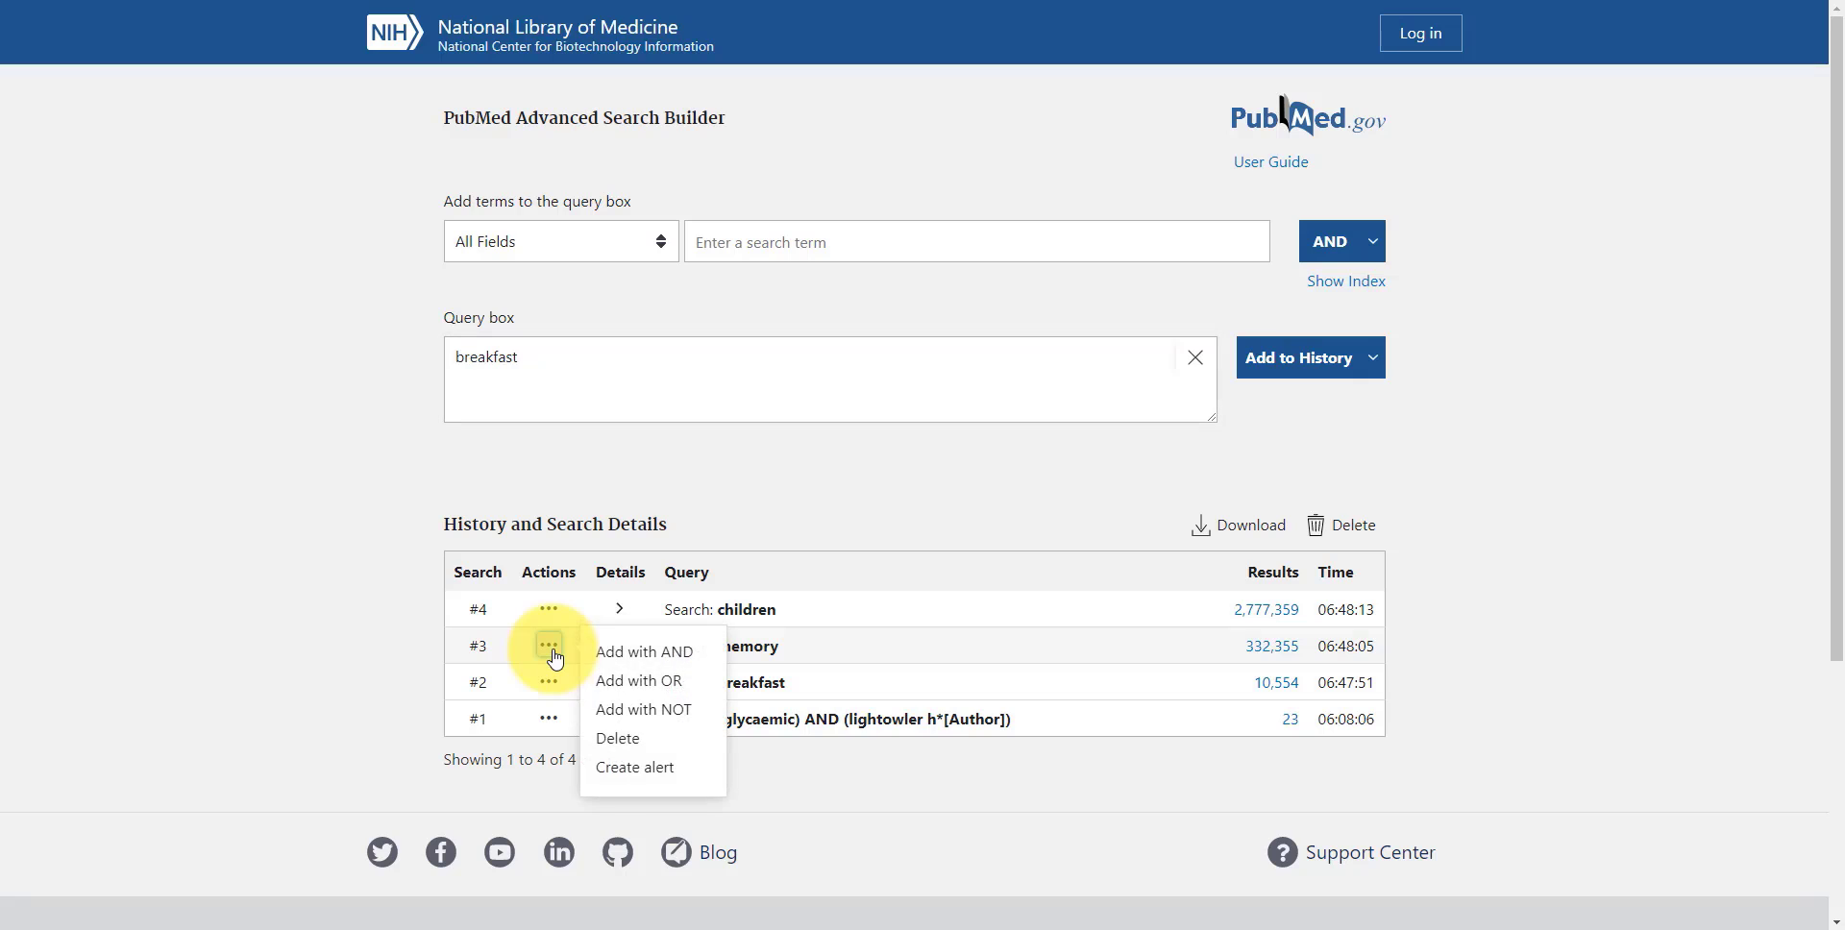
left_click(665, 657)
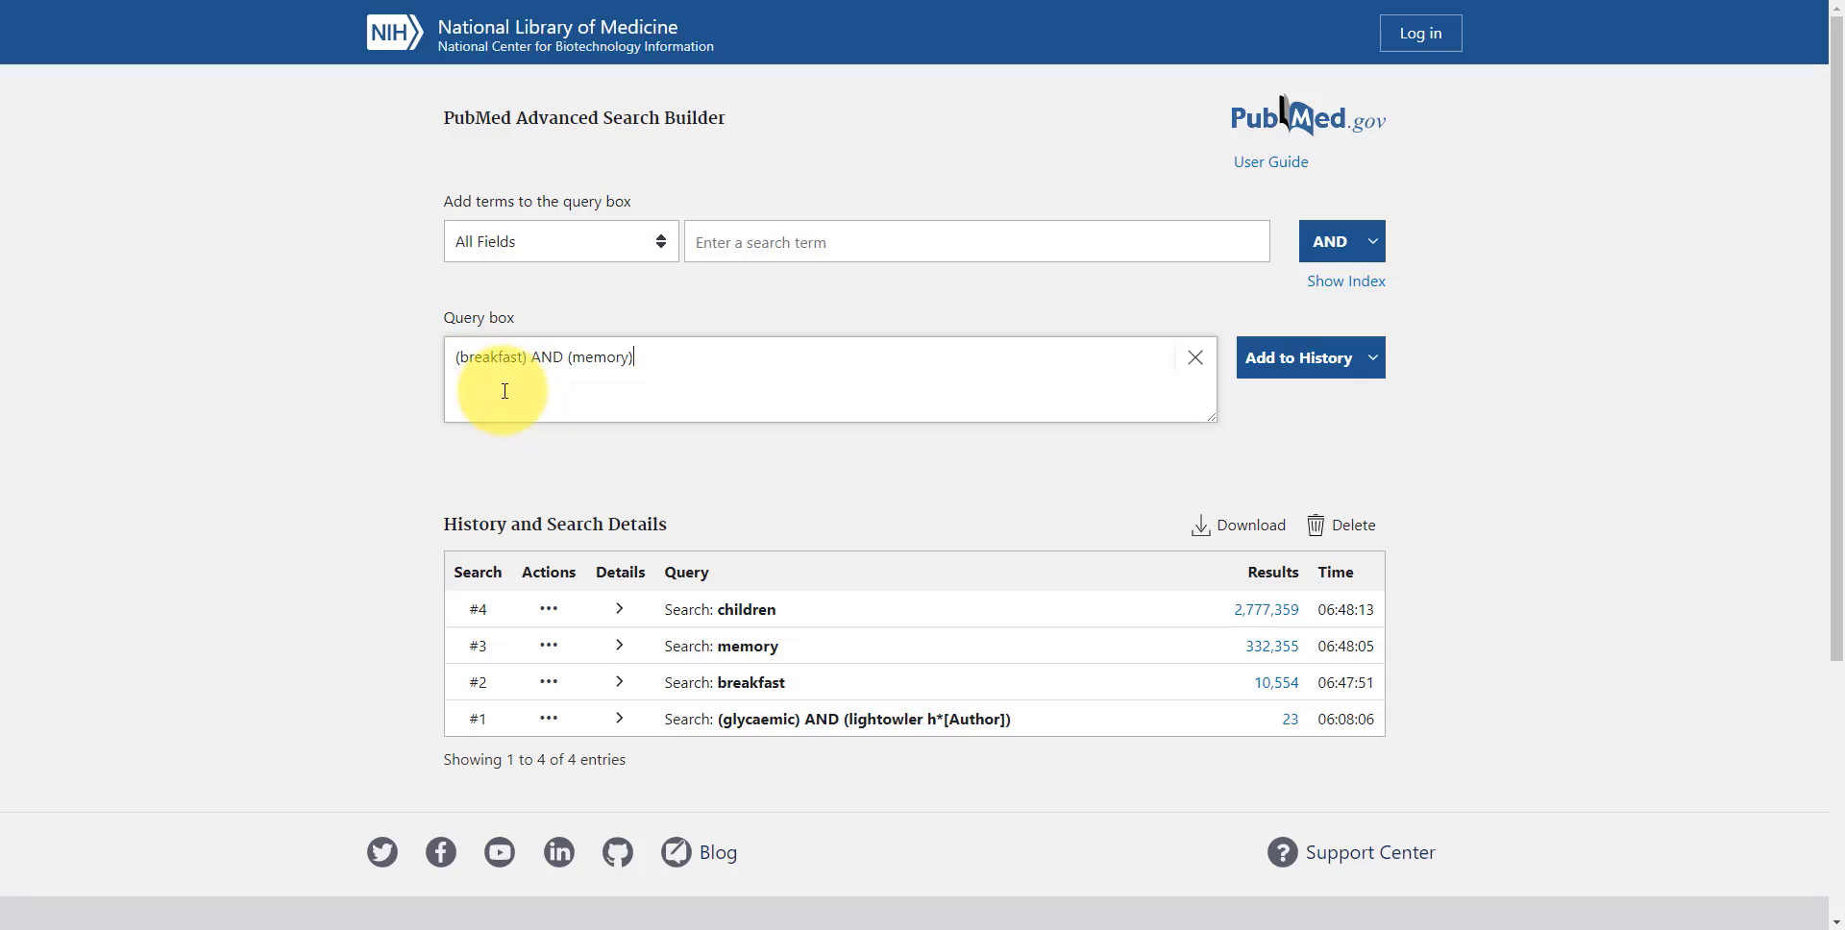
left_click(562, 615)
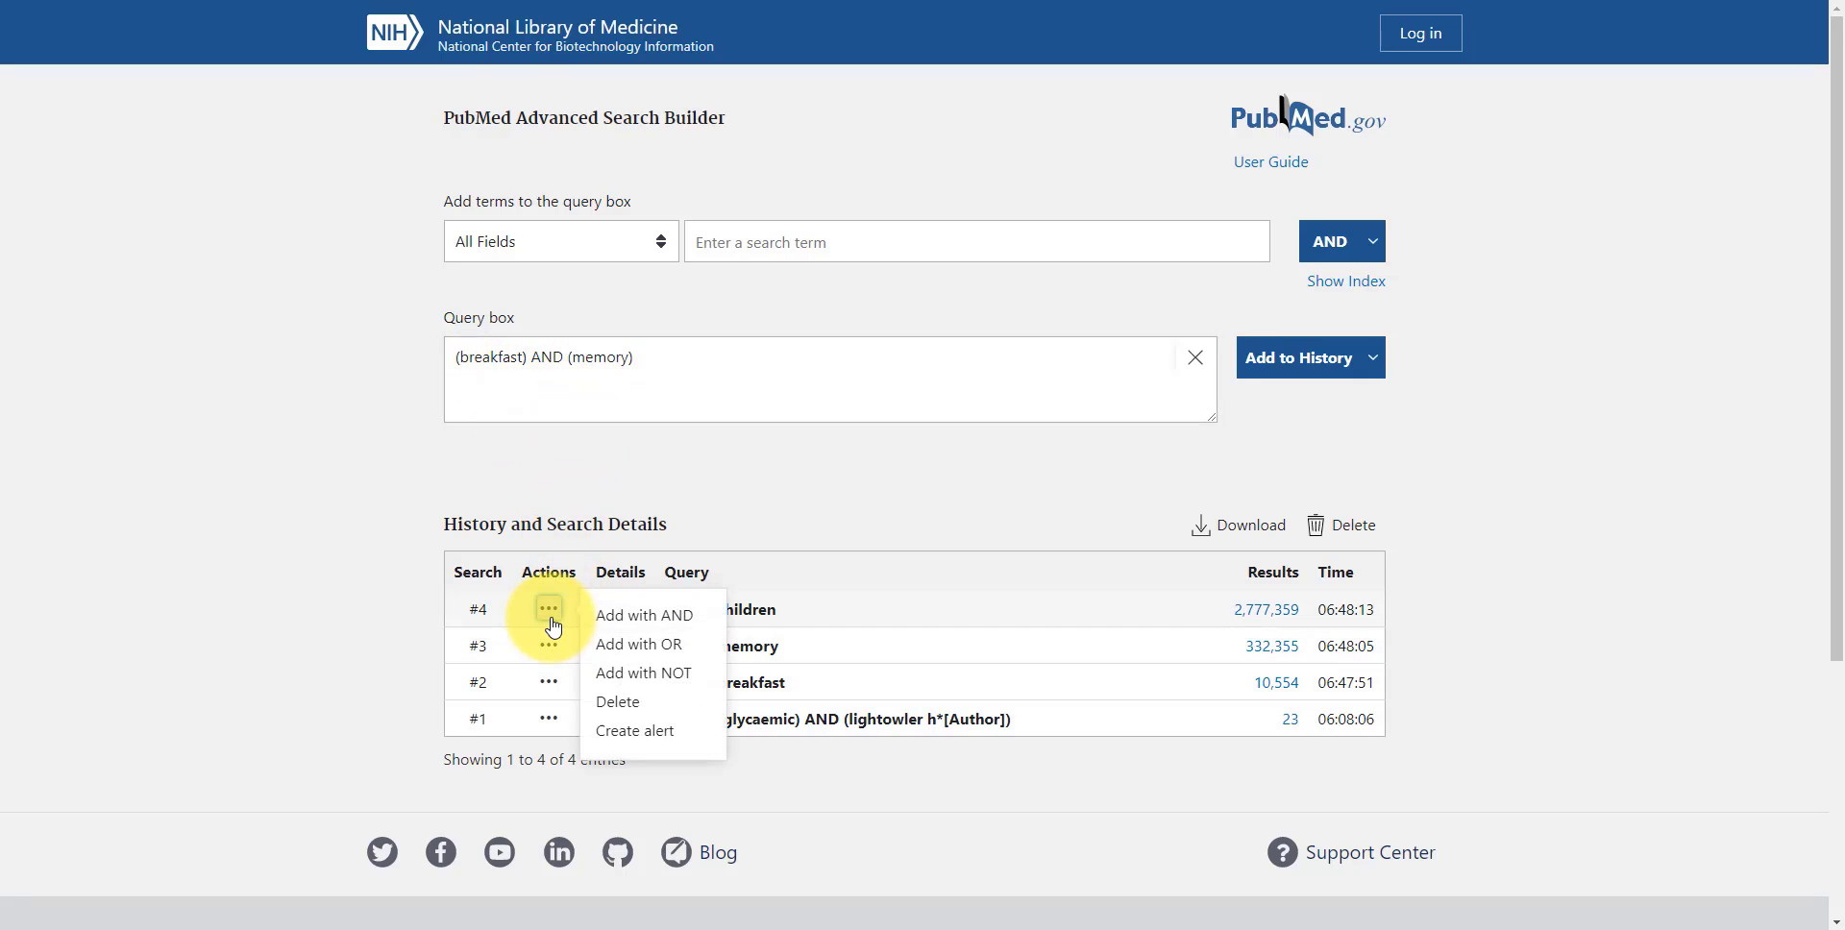
left_click(618, 619)
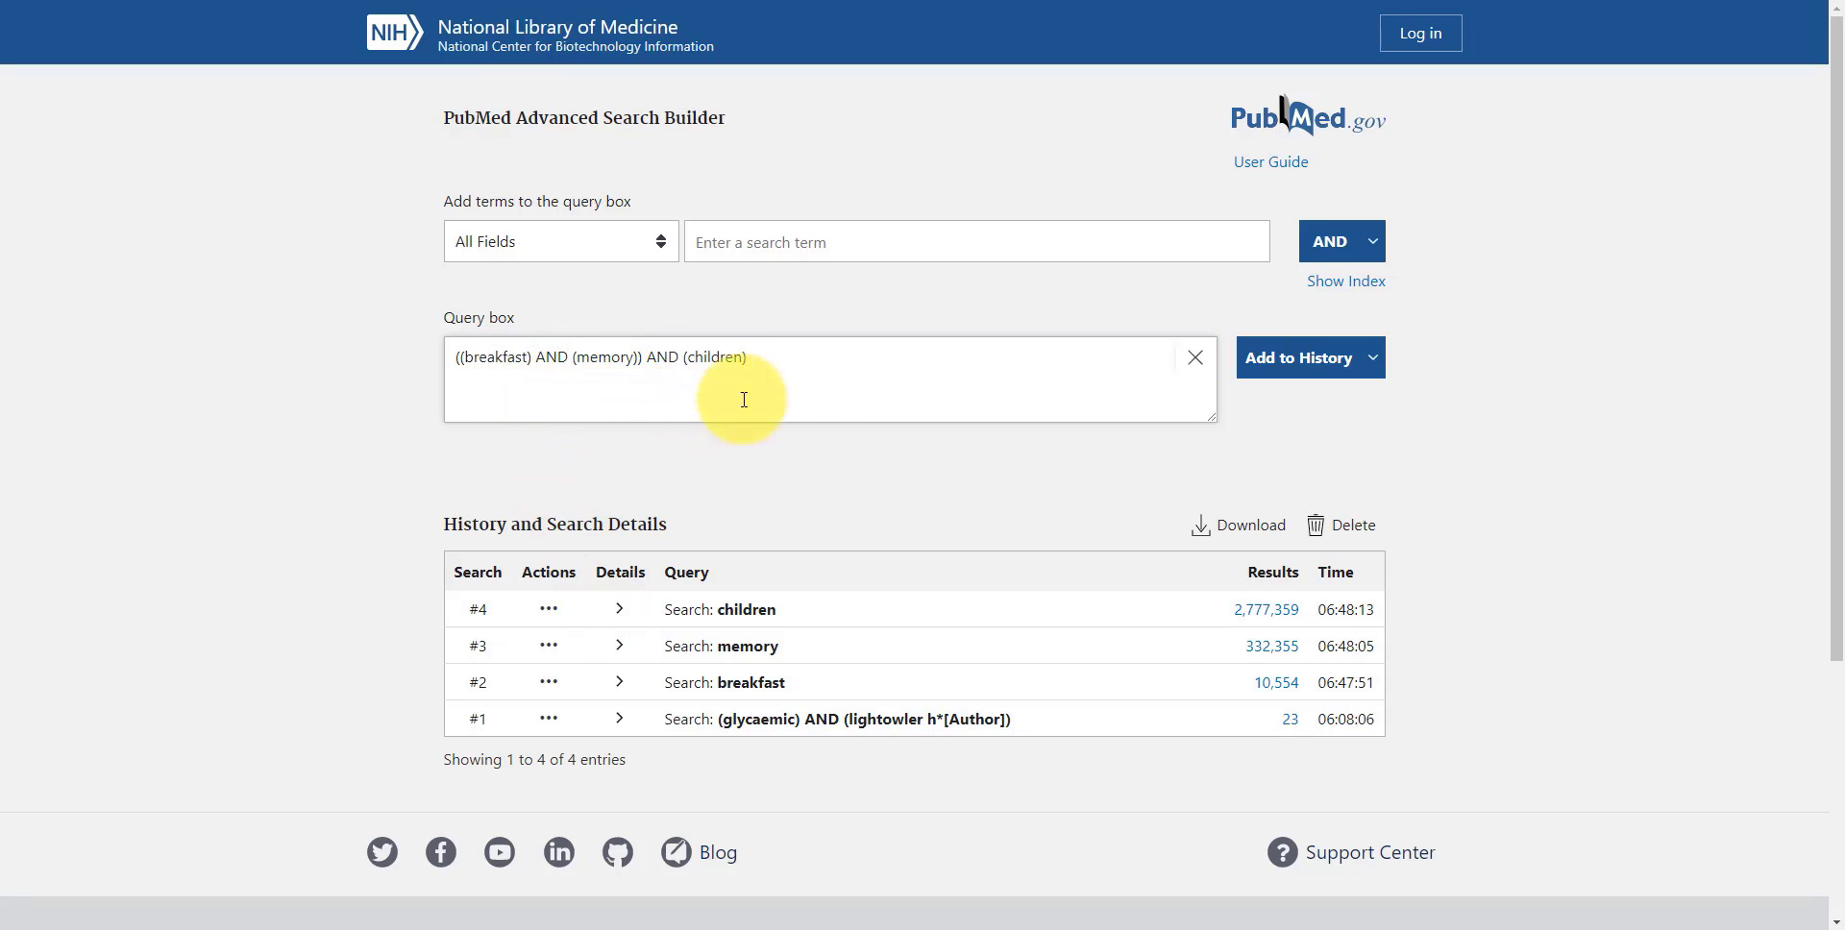
Add the combined breakfast, memory and children query to the history and open its list of results
left_click(1293, 375)
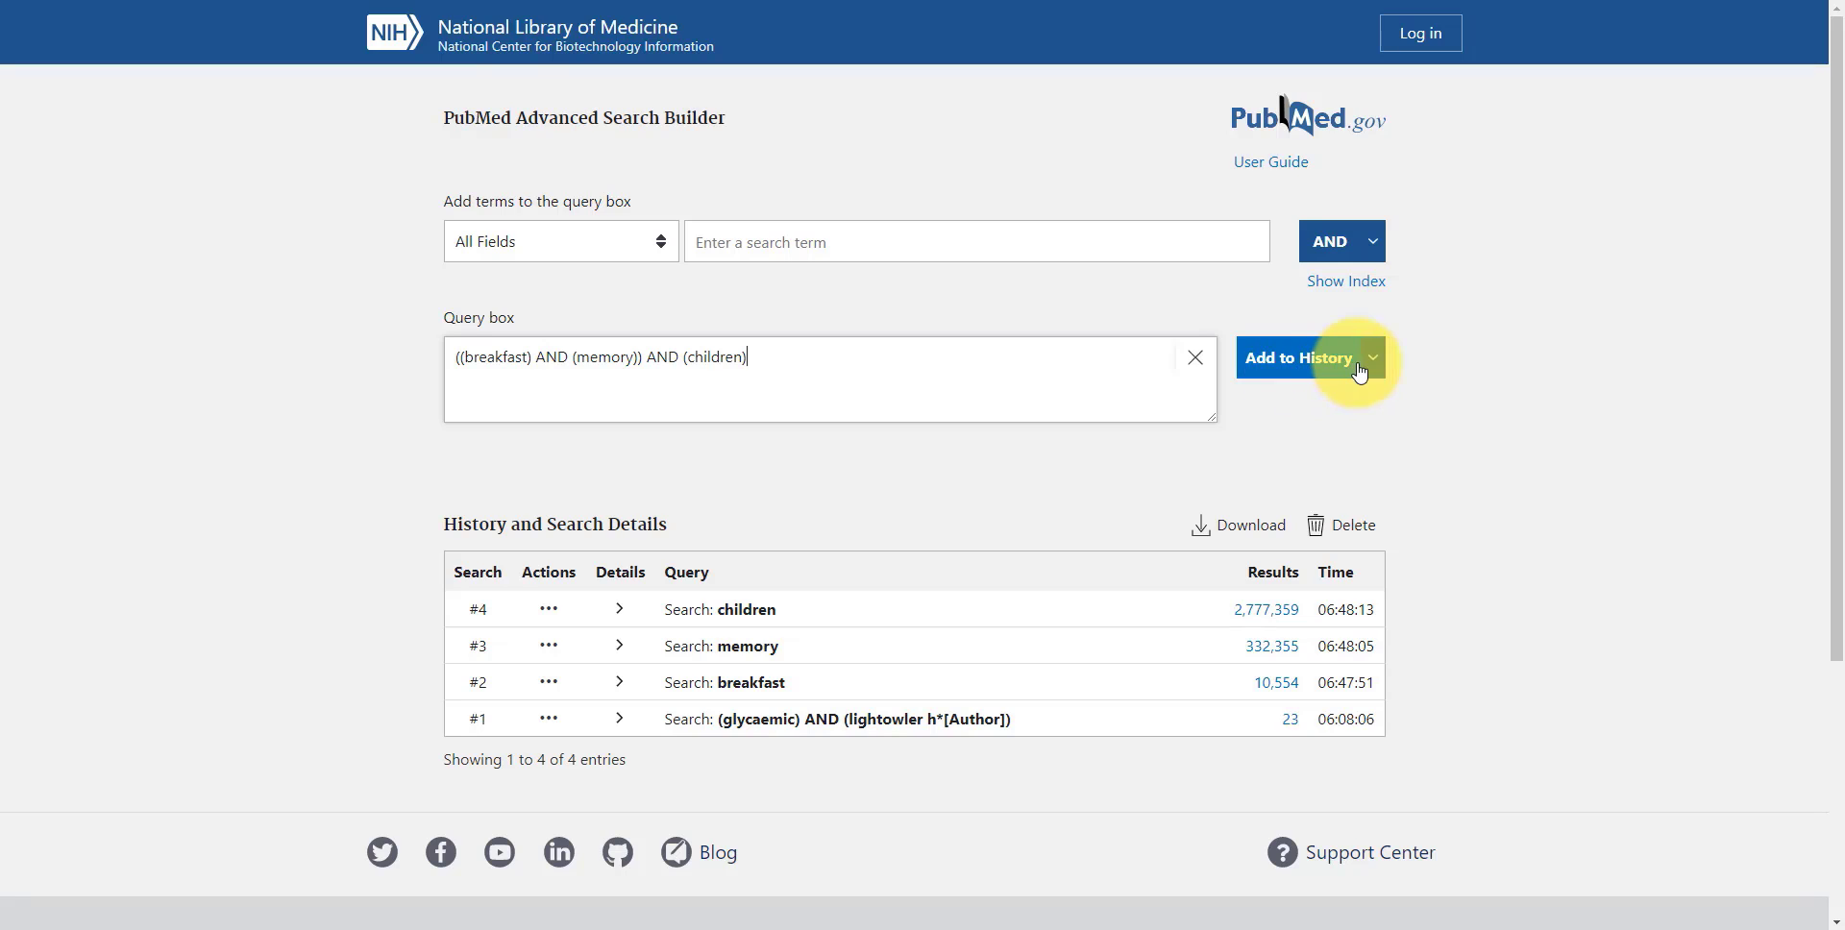
left_click(1372, 360)
left_click(1299, 368)
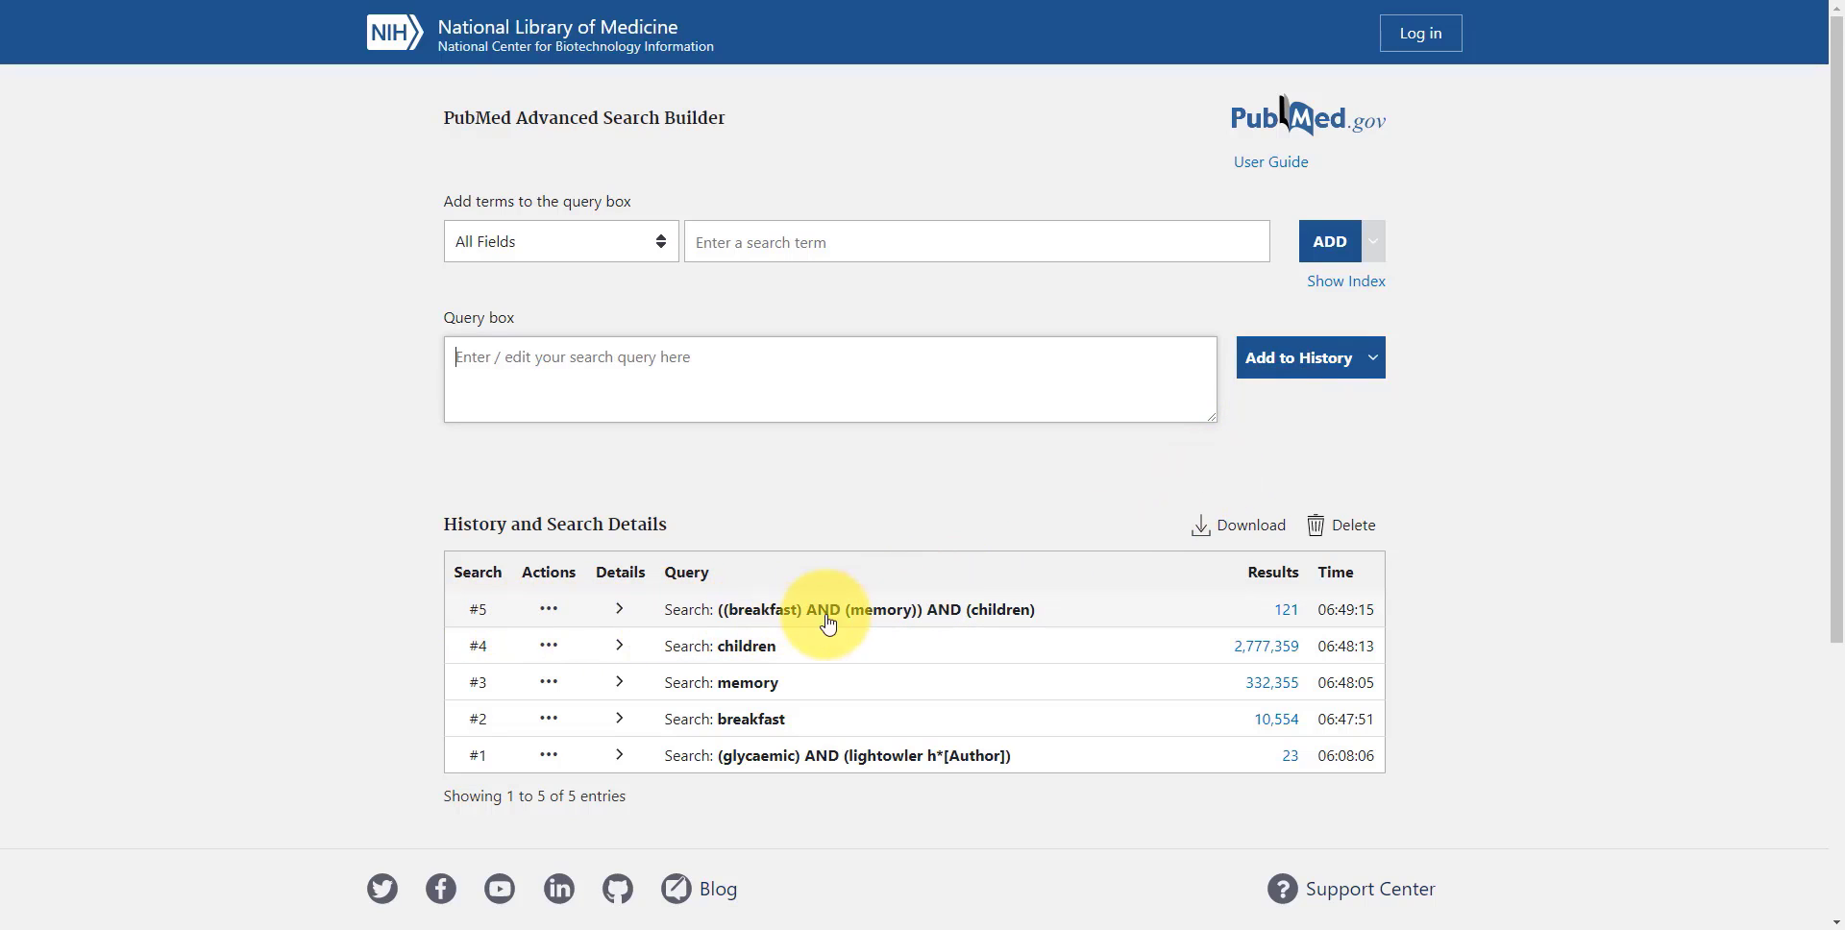
left_click(1294, 618)
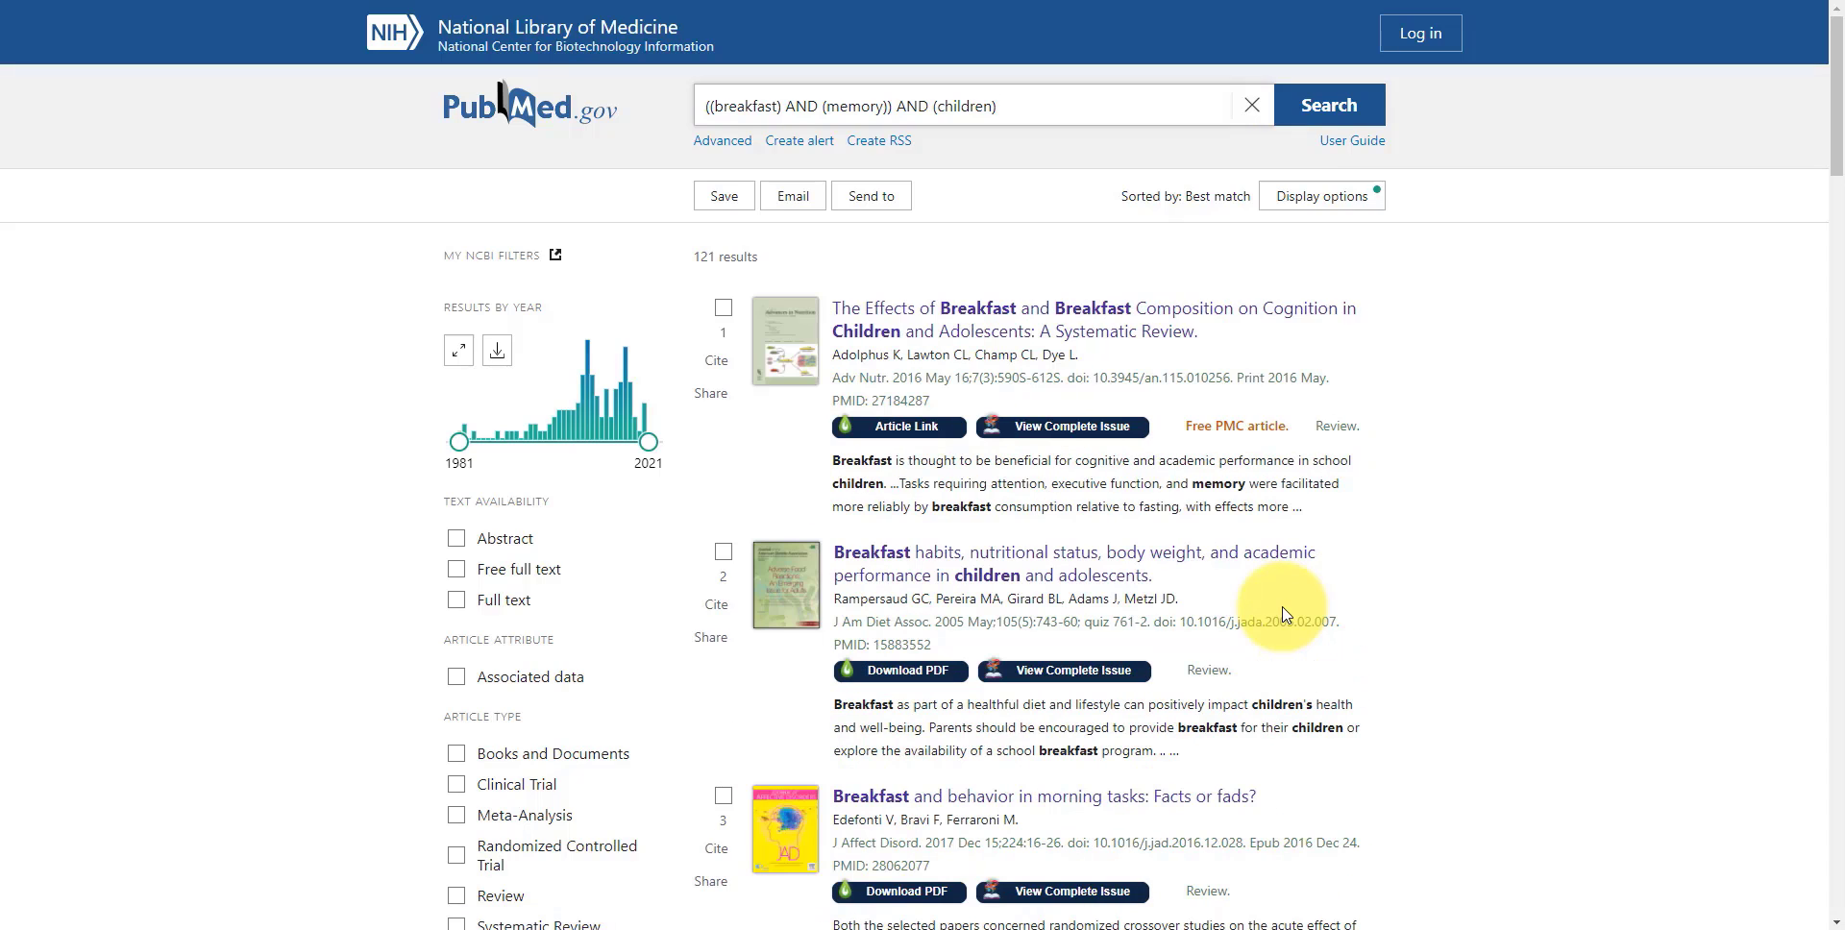
Open the first result, the systematic review on breakfast and cognition, and examine its abstract, similar articles, citing articles and MeSH terms
scroll(739, 391, "down", 1)
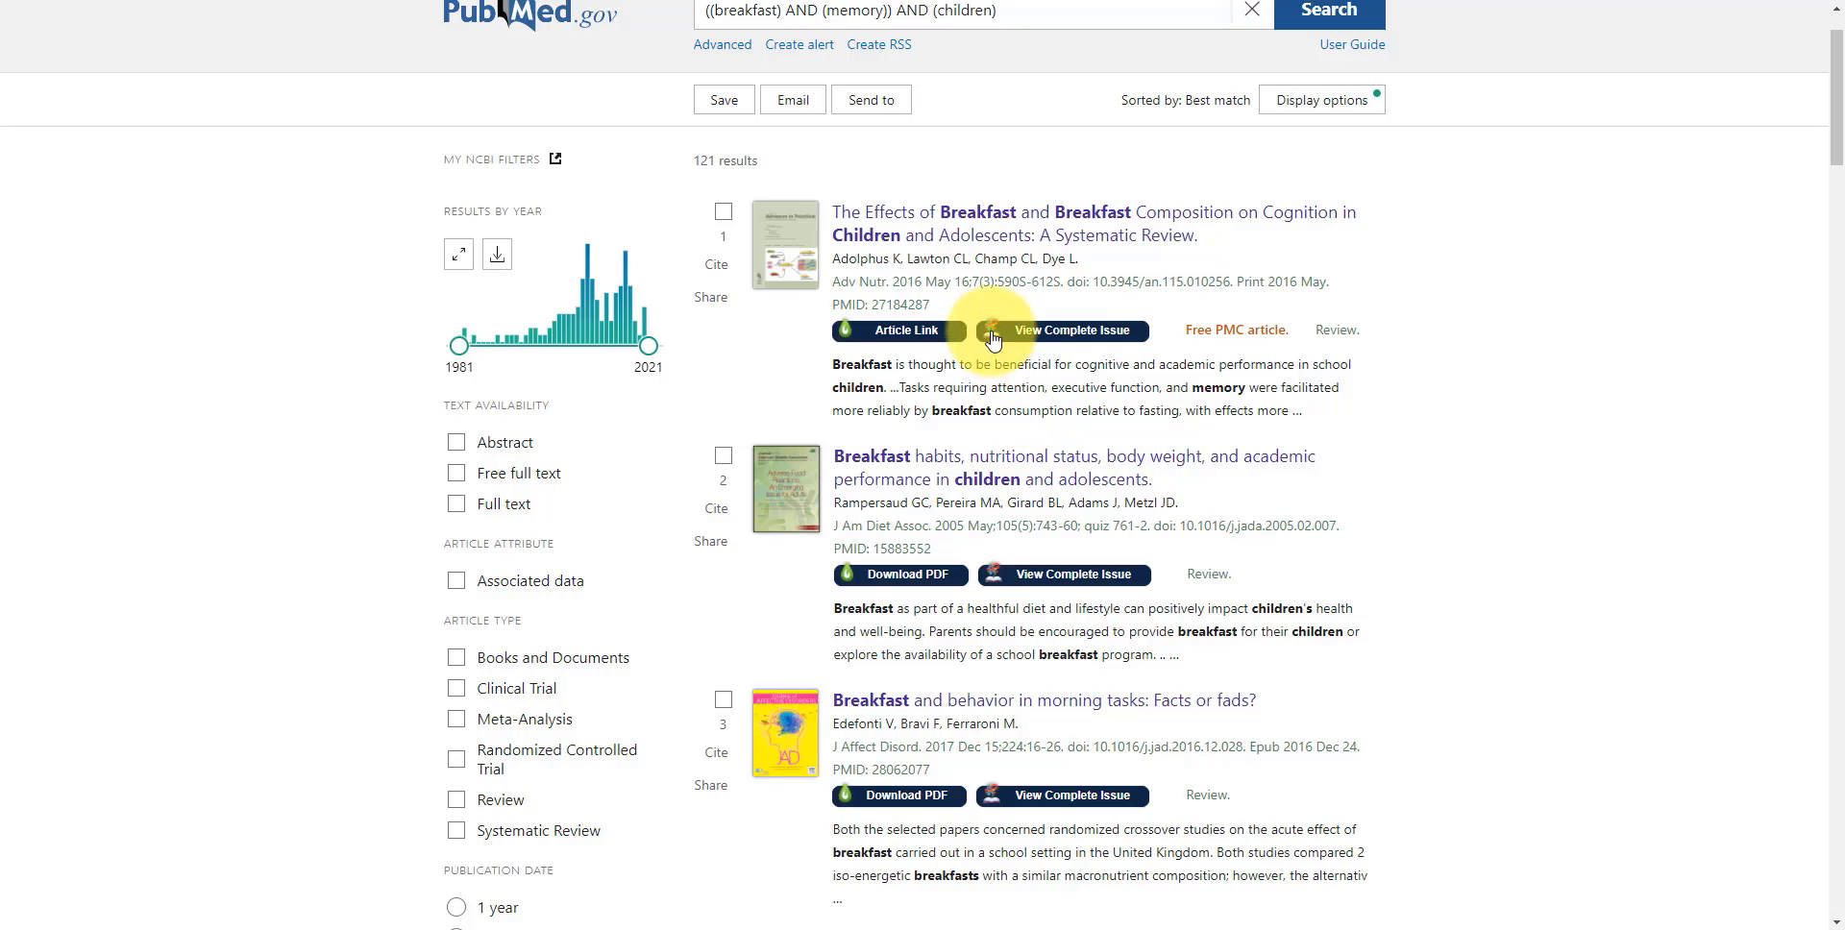
left_click(913, 234)
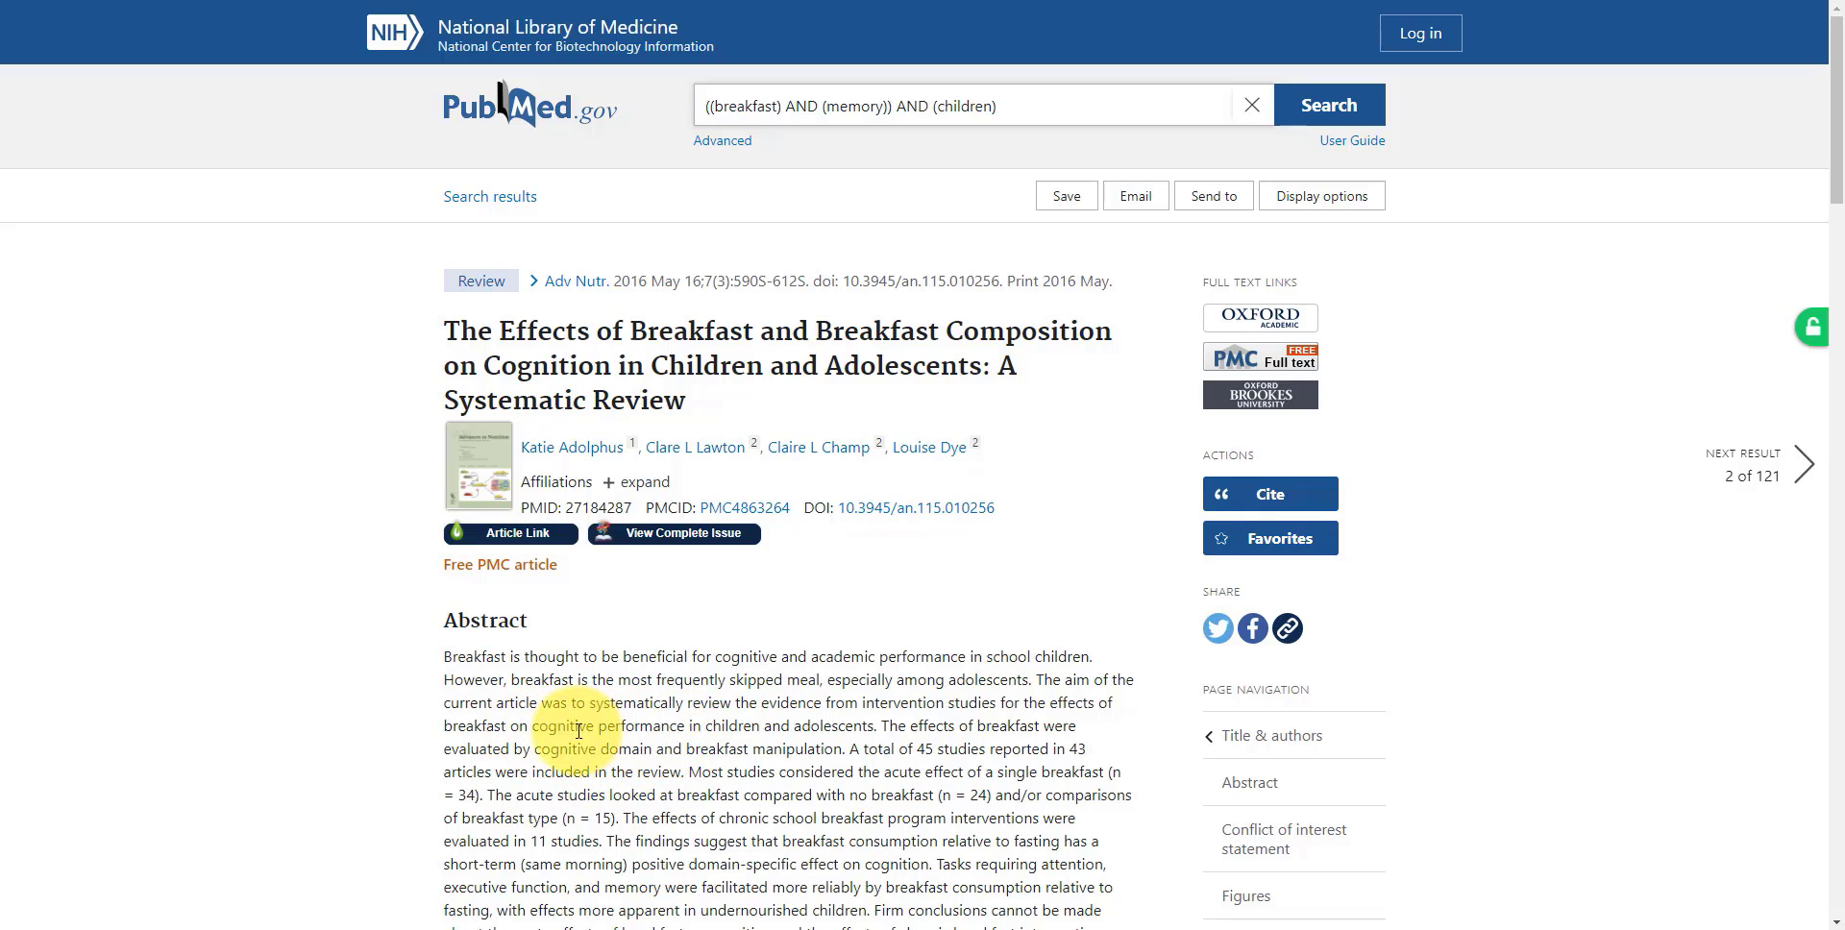
scroll(375, 710, "down", 2)
scroll(375, 710, "down", 3)
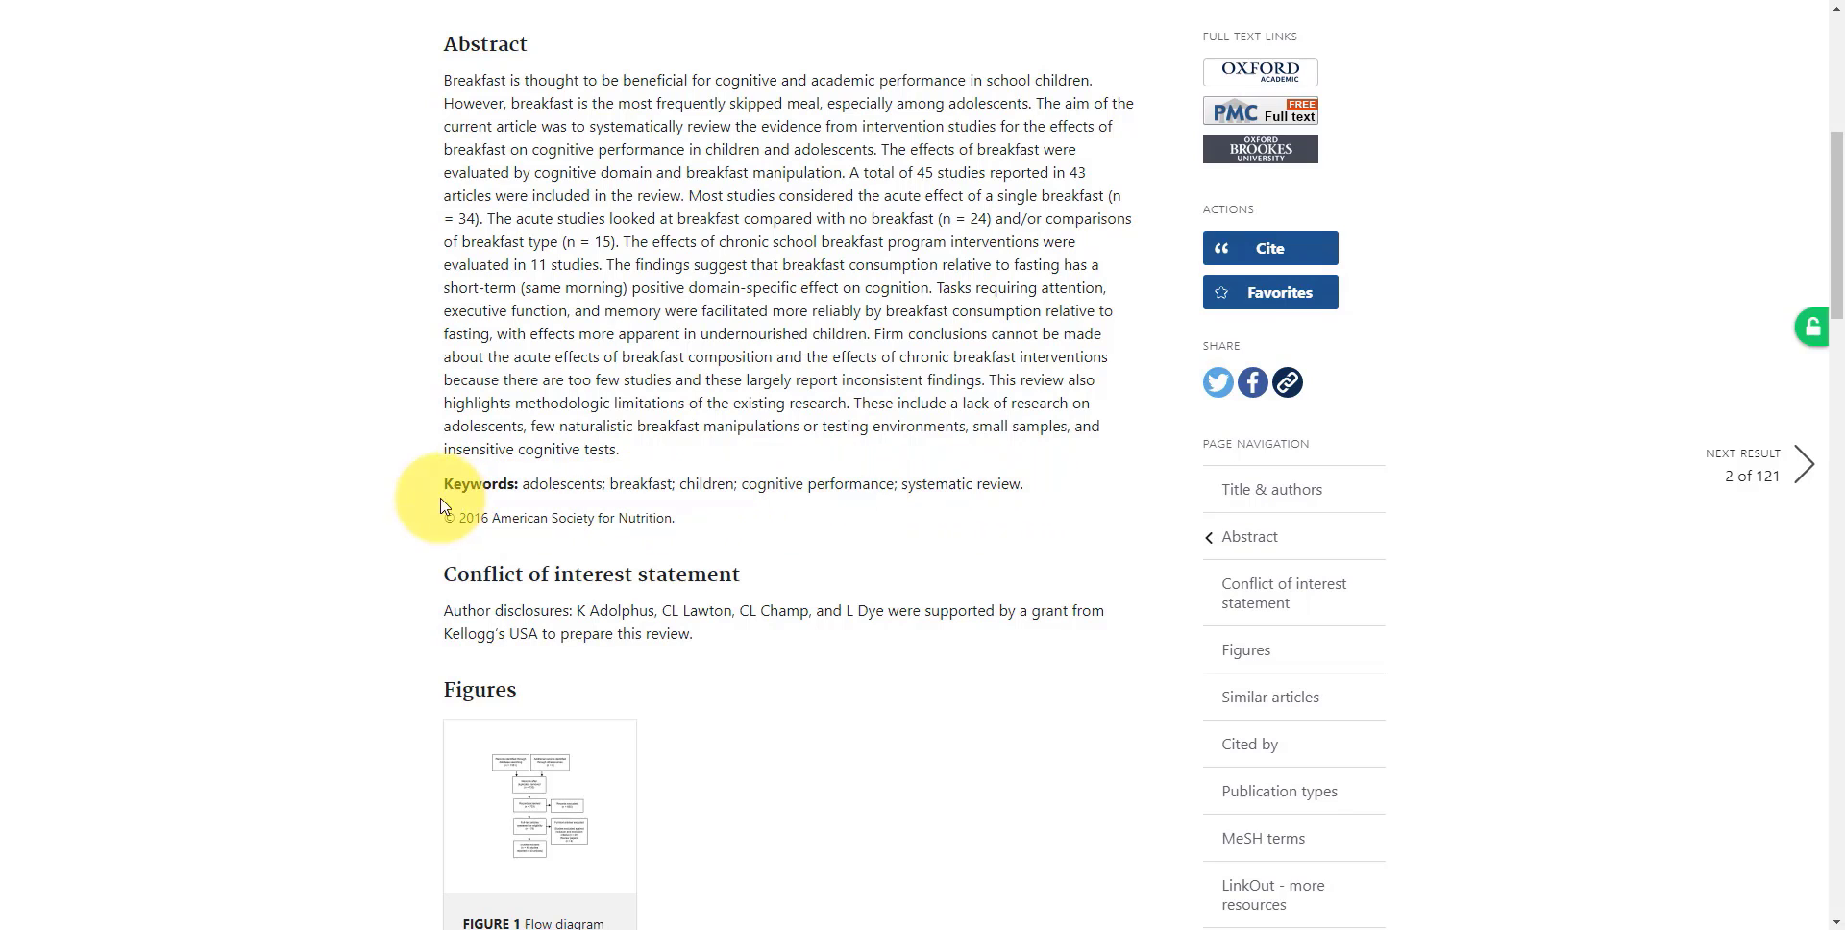
scroll(390, 505, "down", 4)
scroll(389, 504, "down", 5)
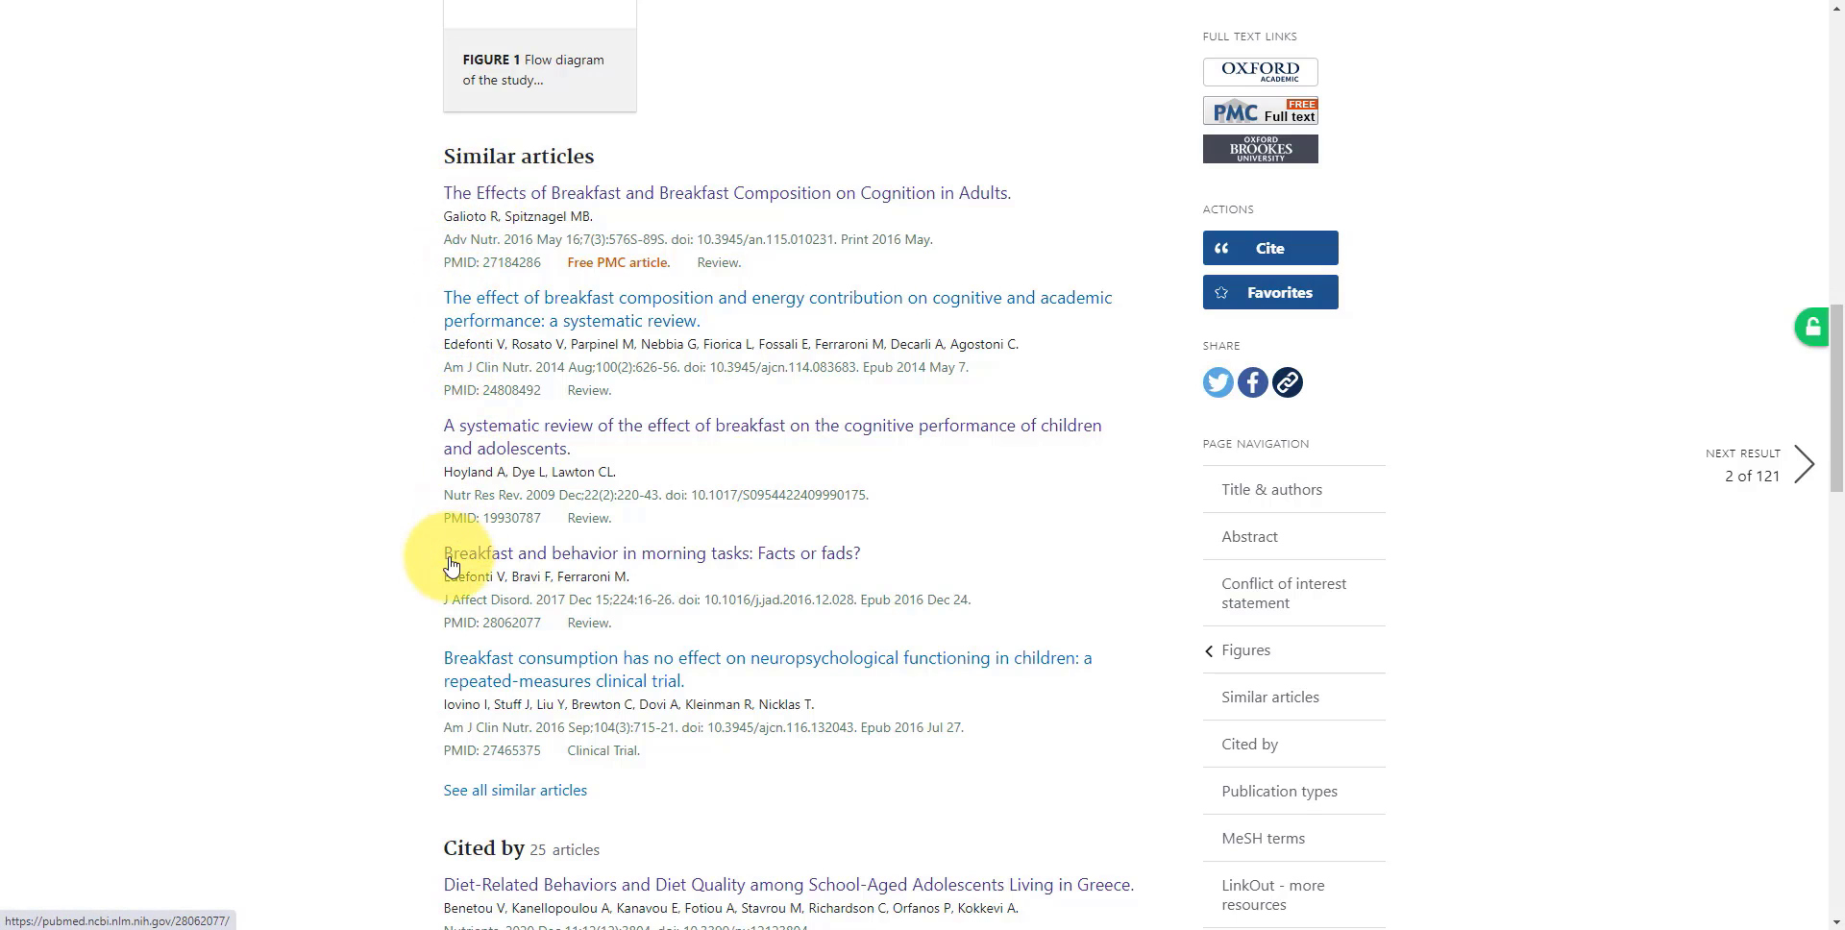
scroll(394, 706, "down", 7)
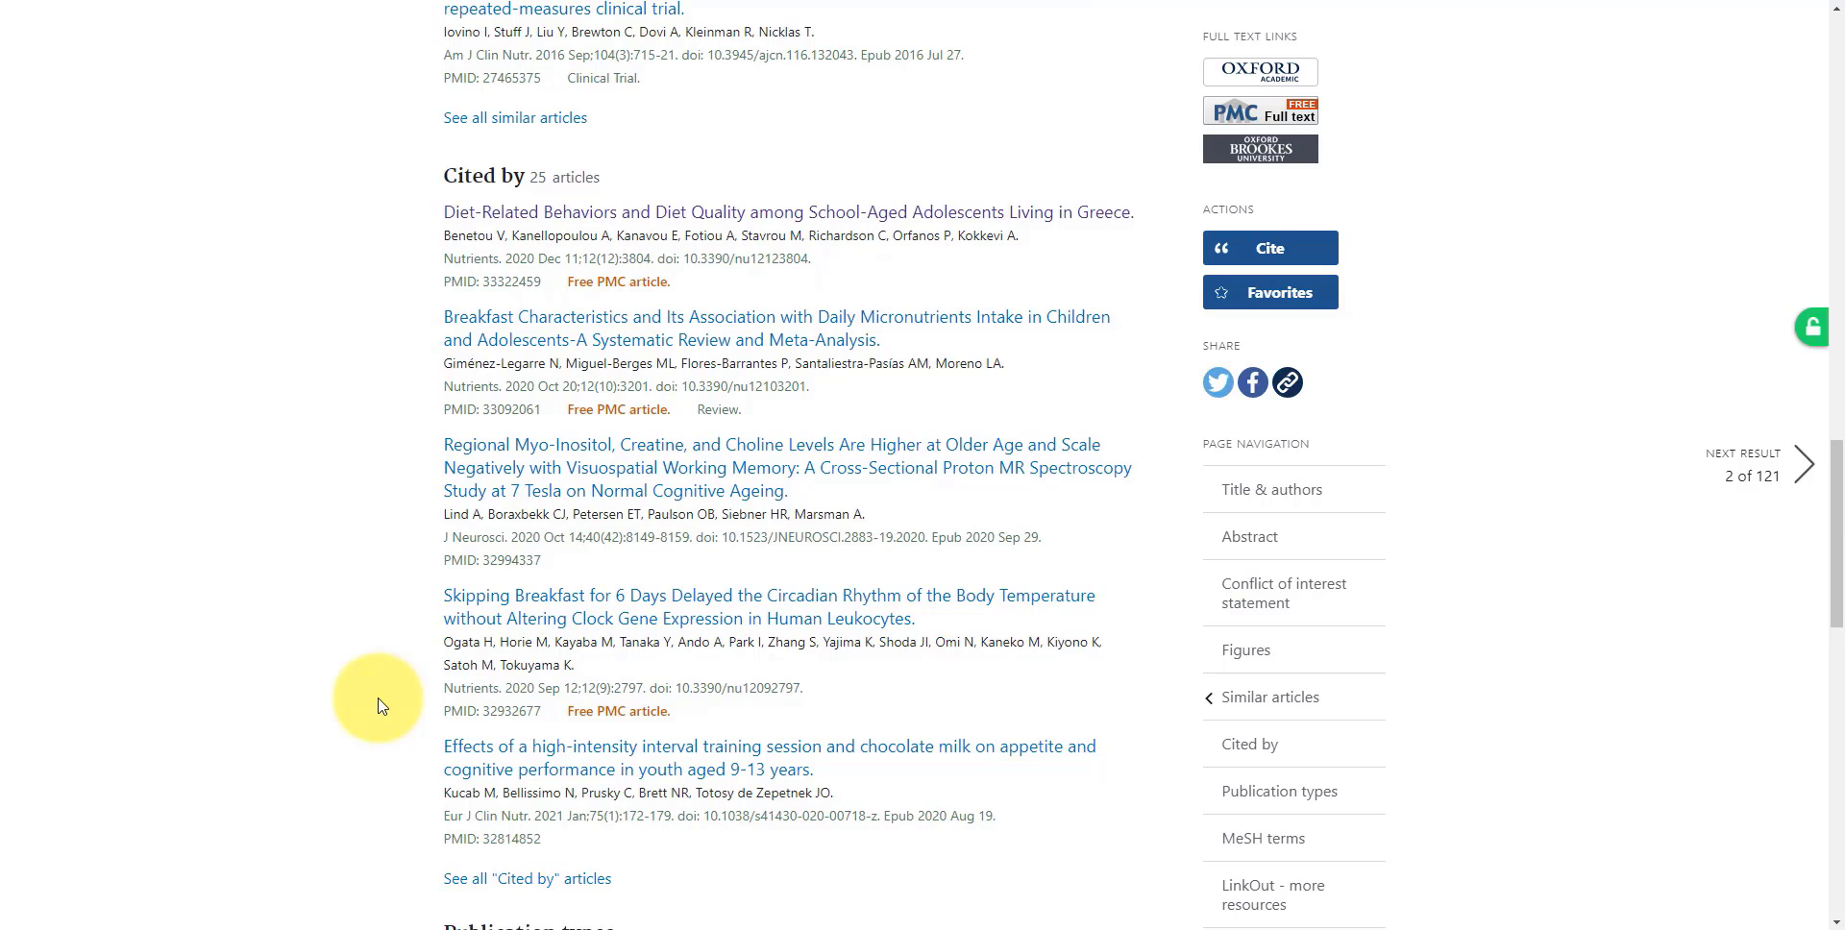
scroll(381, 703, "down", 1)
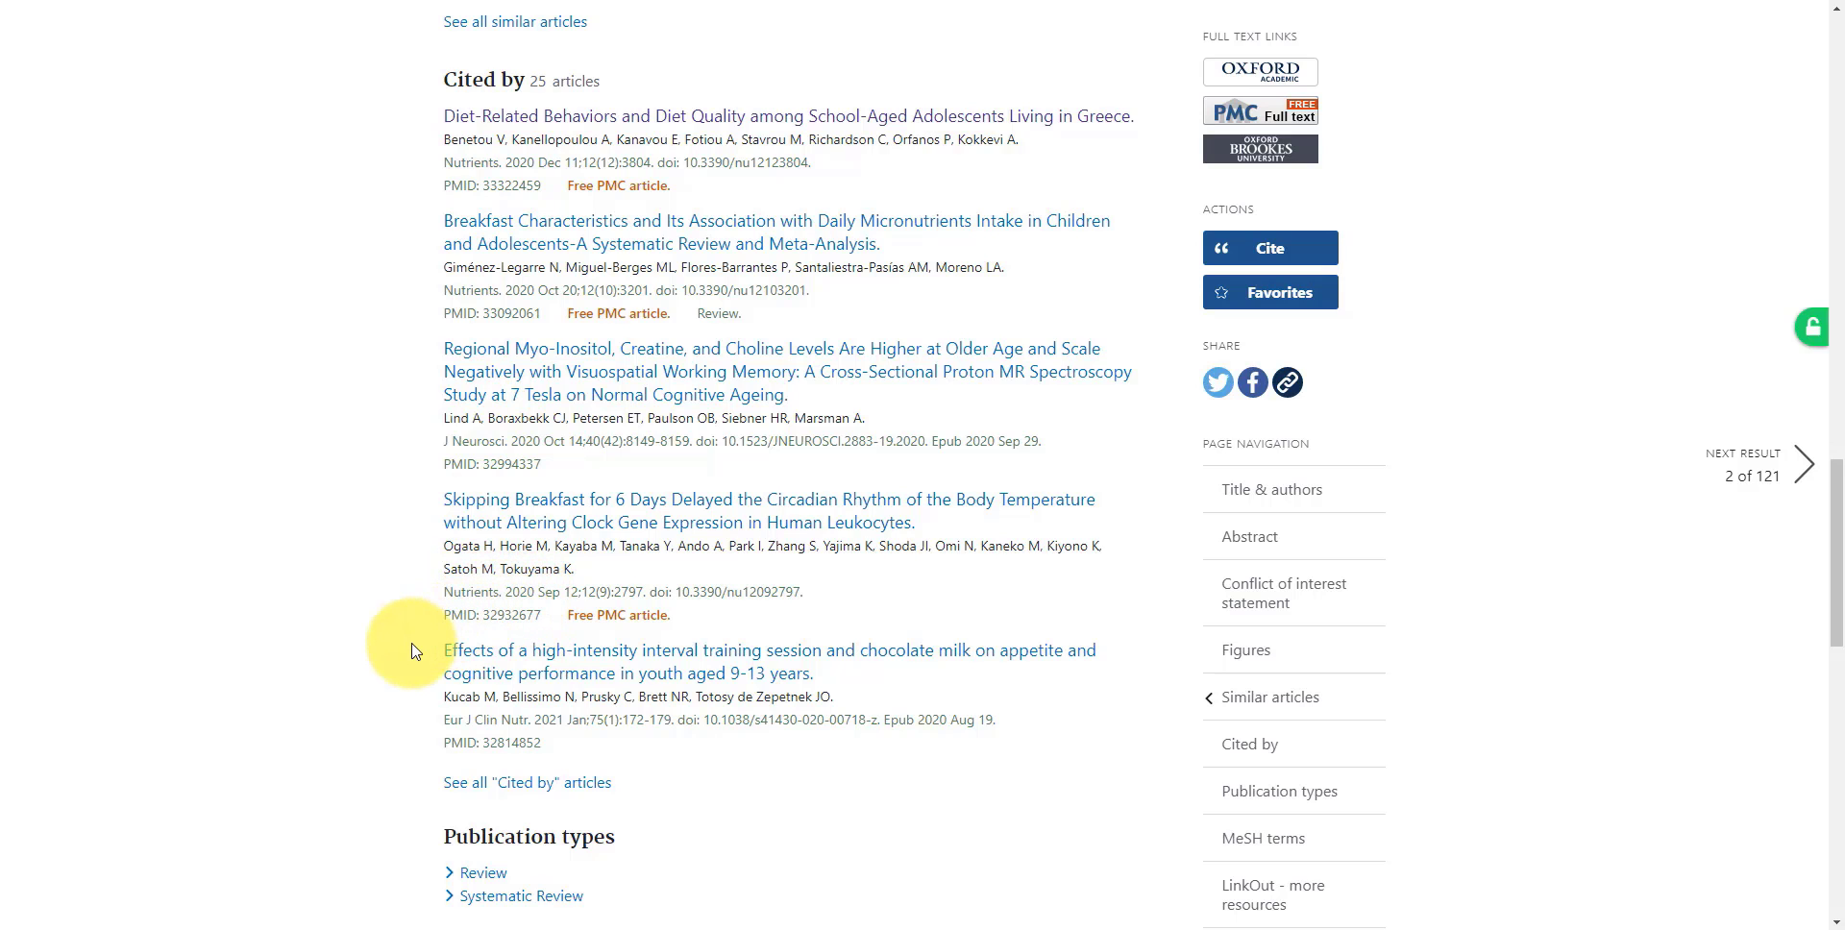
scroll(408, 651, "down", 6)
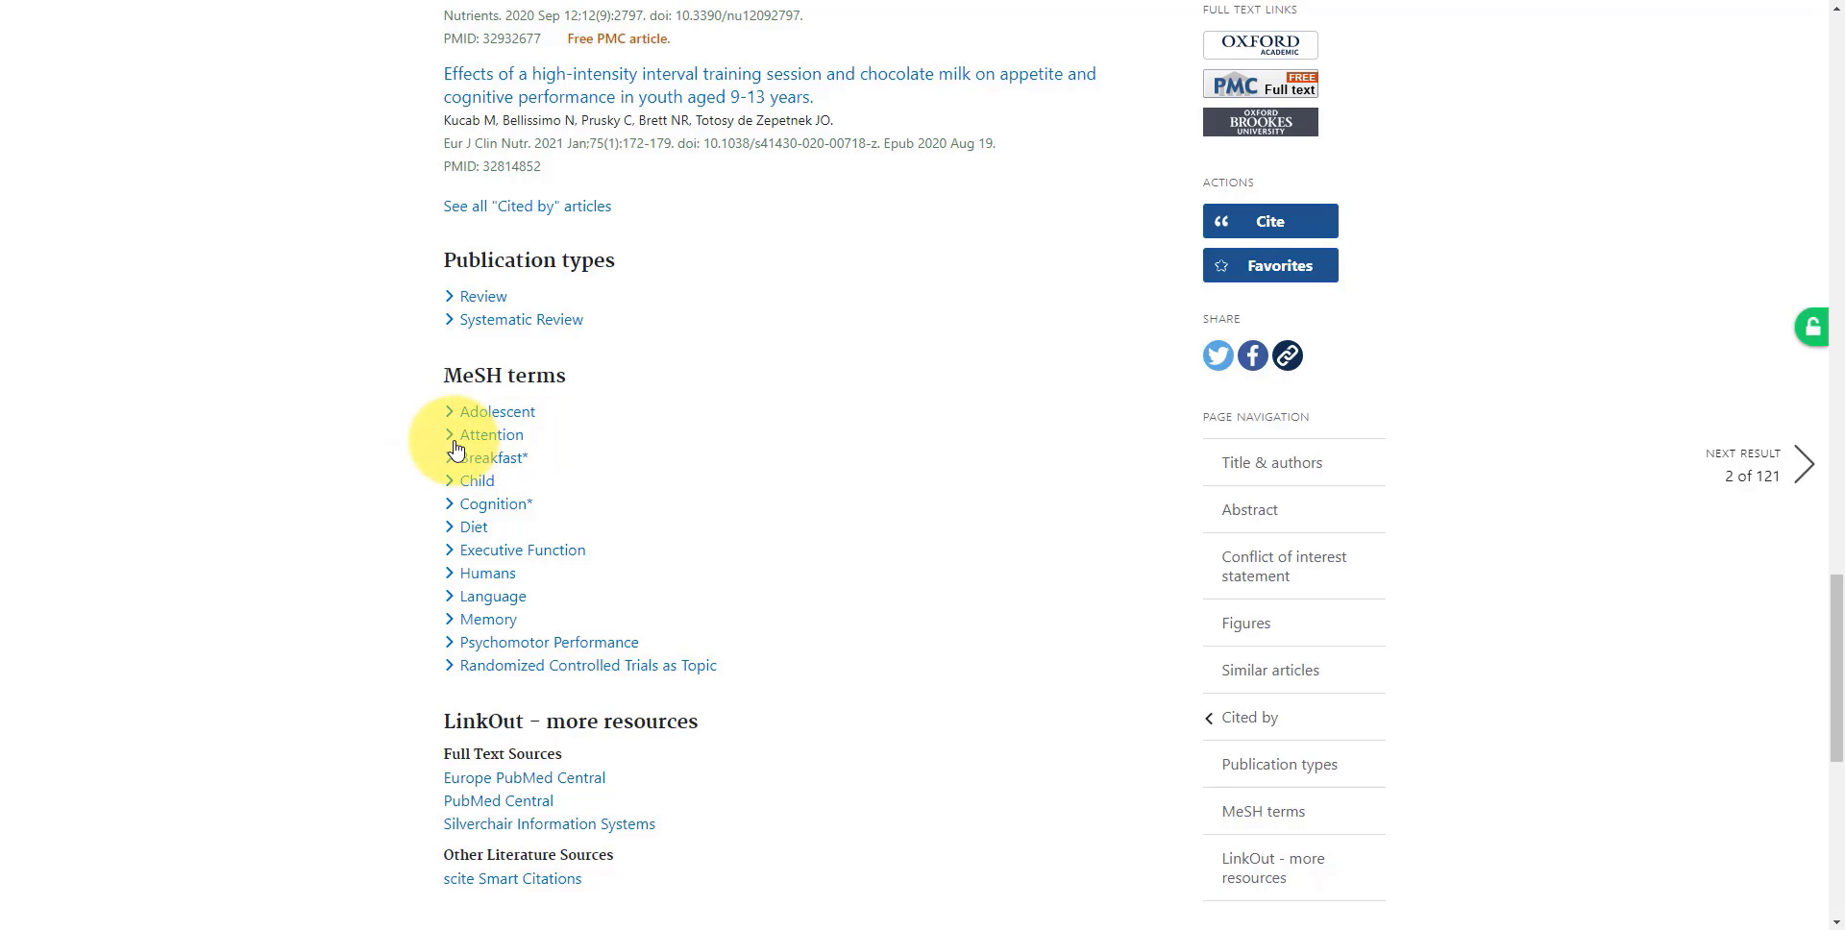
Check the destinations for sending the article's record, close them unused and return to the search results
key("Home")
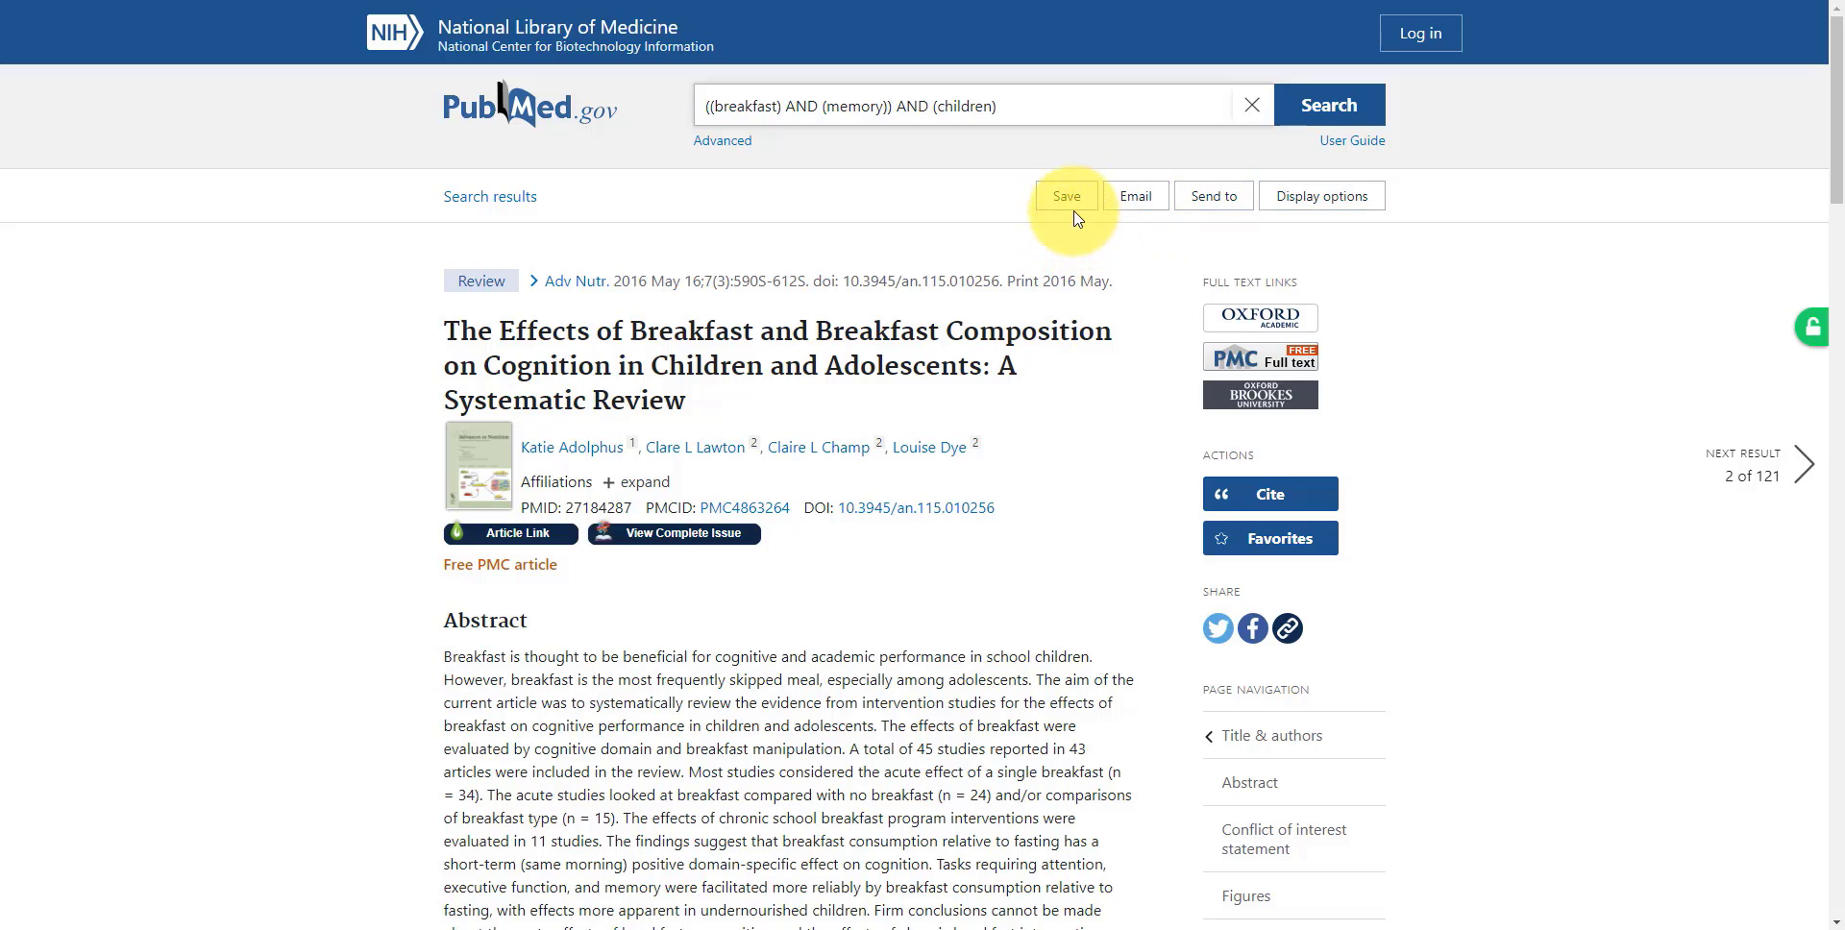
left_click(1210, 209)
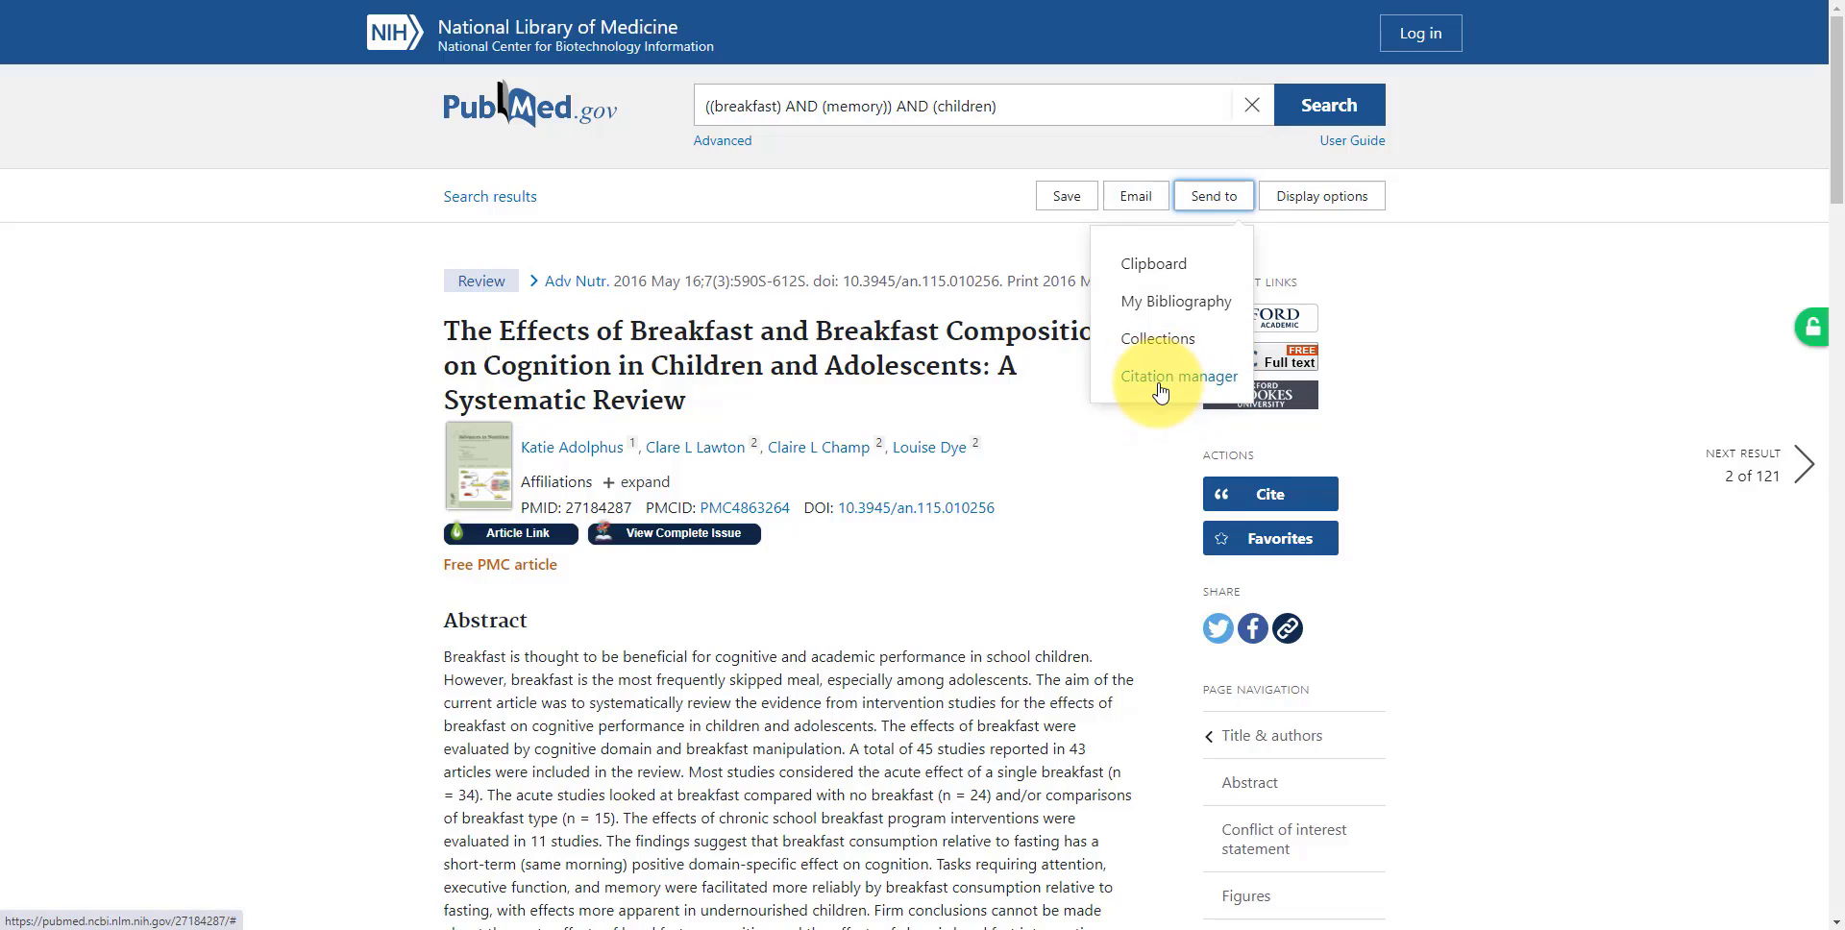
left_click(941, 255)
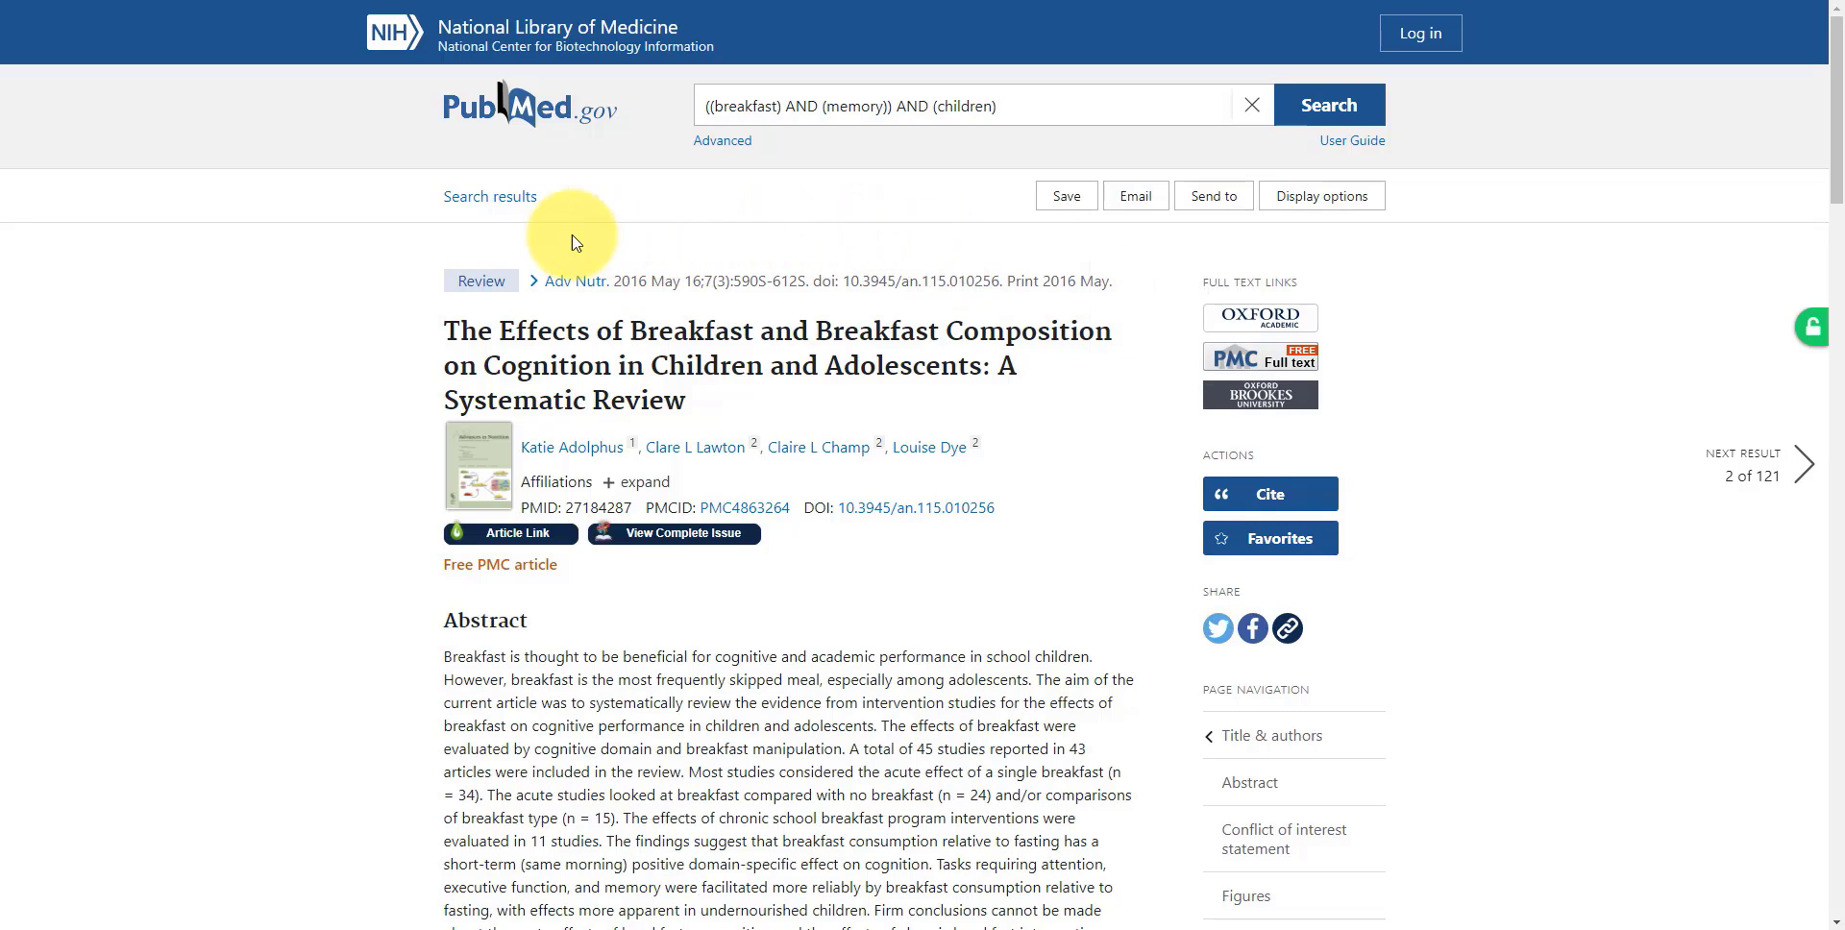
left_click(470, 200)
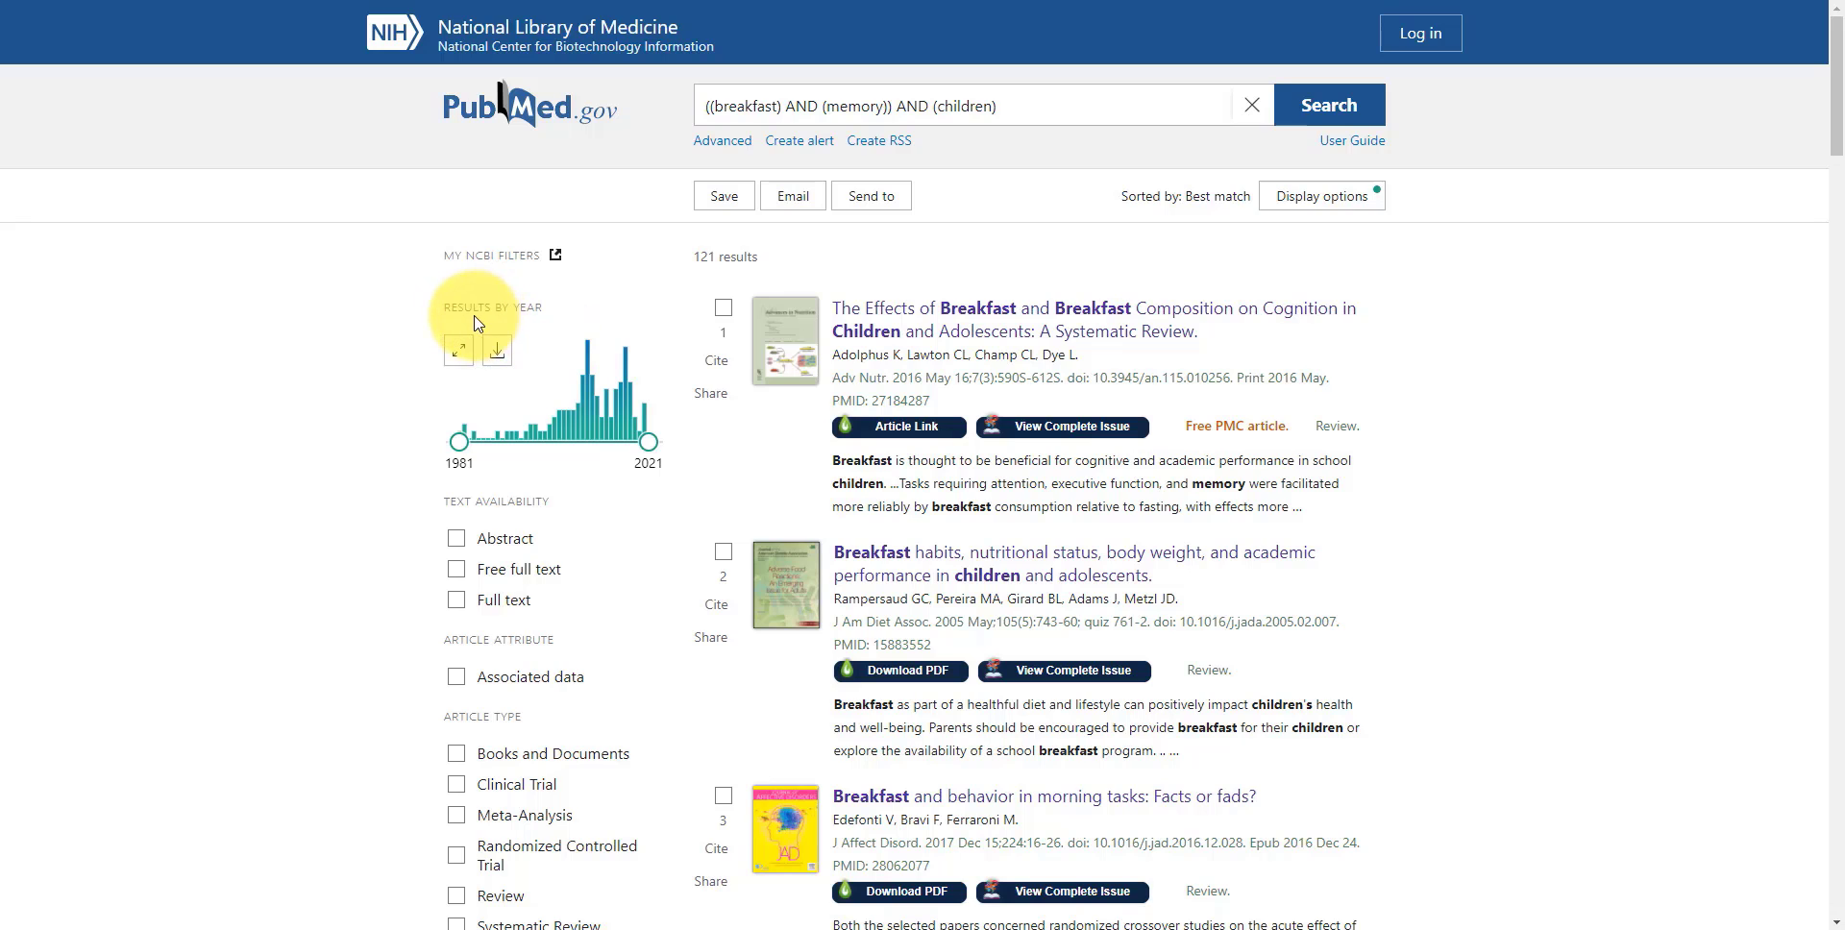
Review the additional age filters, then add the Female and Male sex options to the results' available filters
scroll(358, 491, "down", 1)
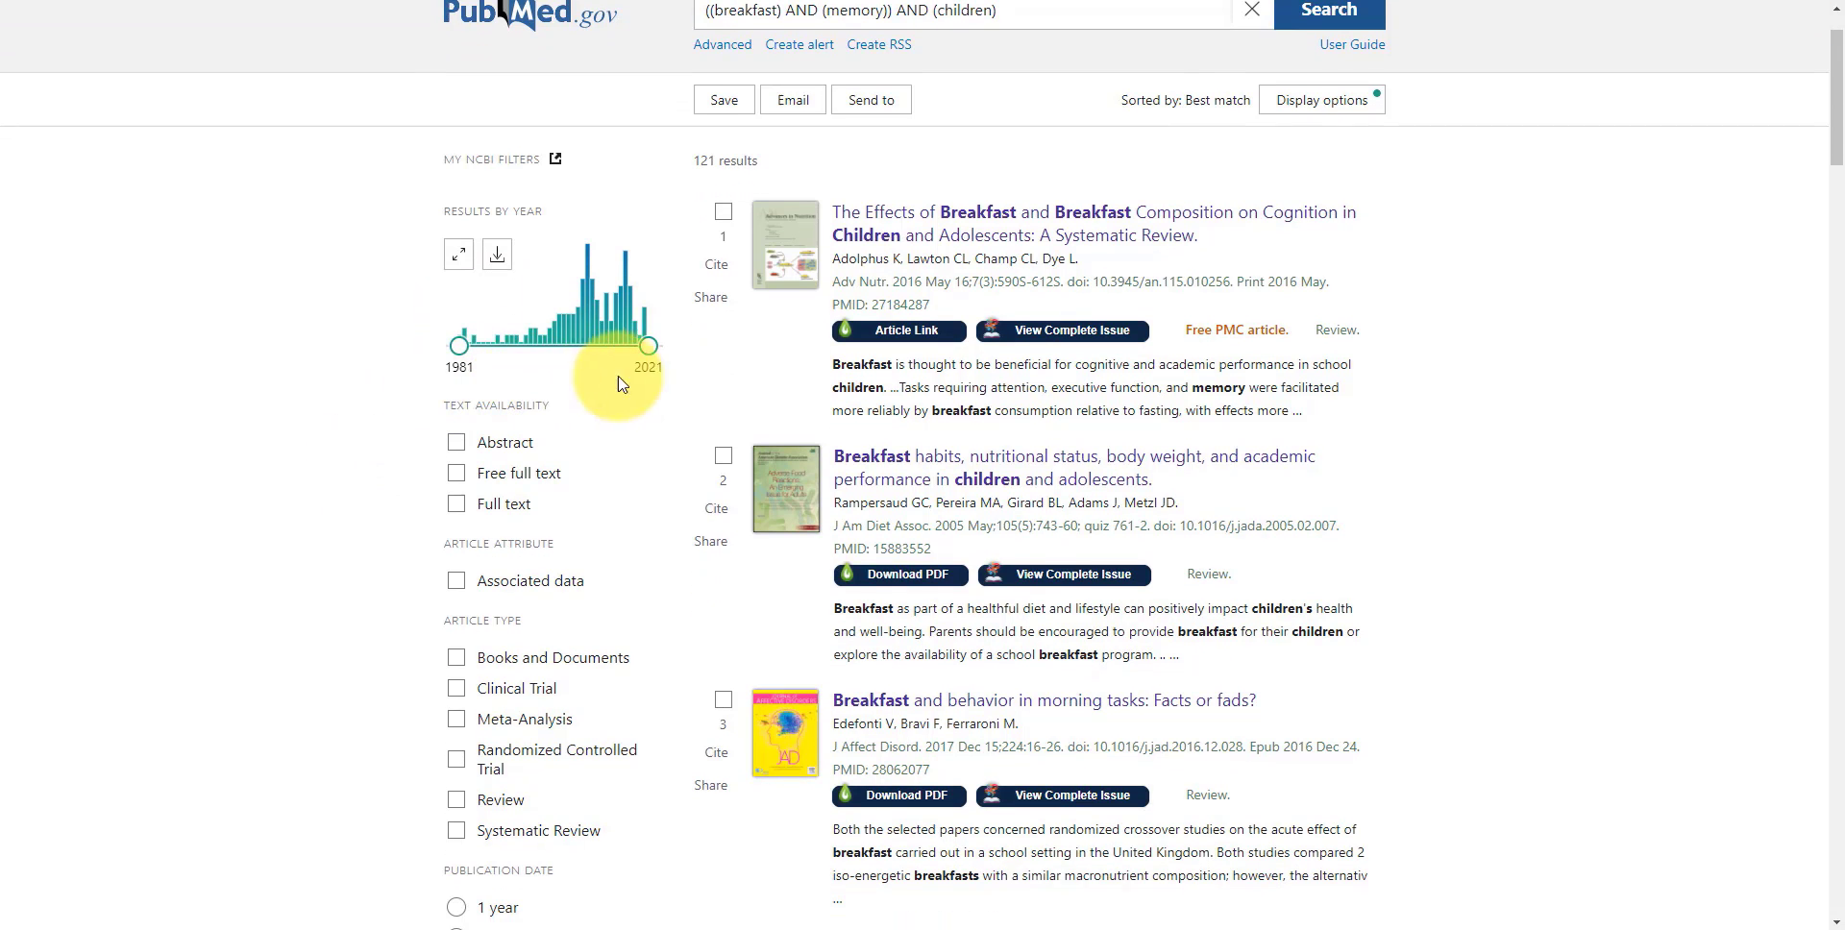
scroll(401, 421, "down", 3)
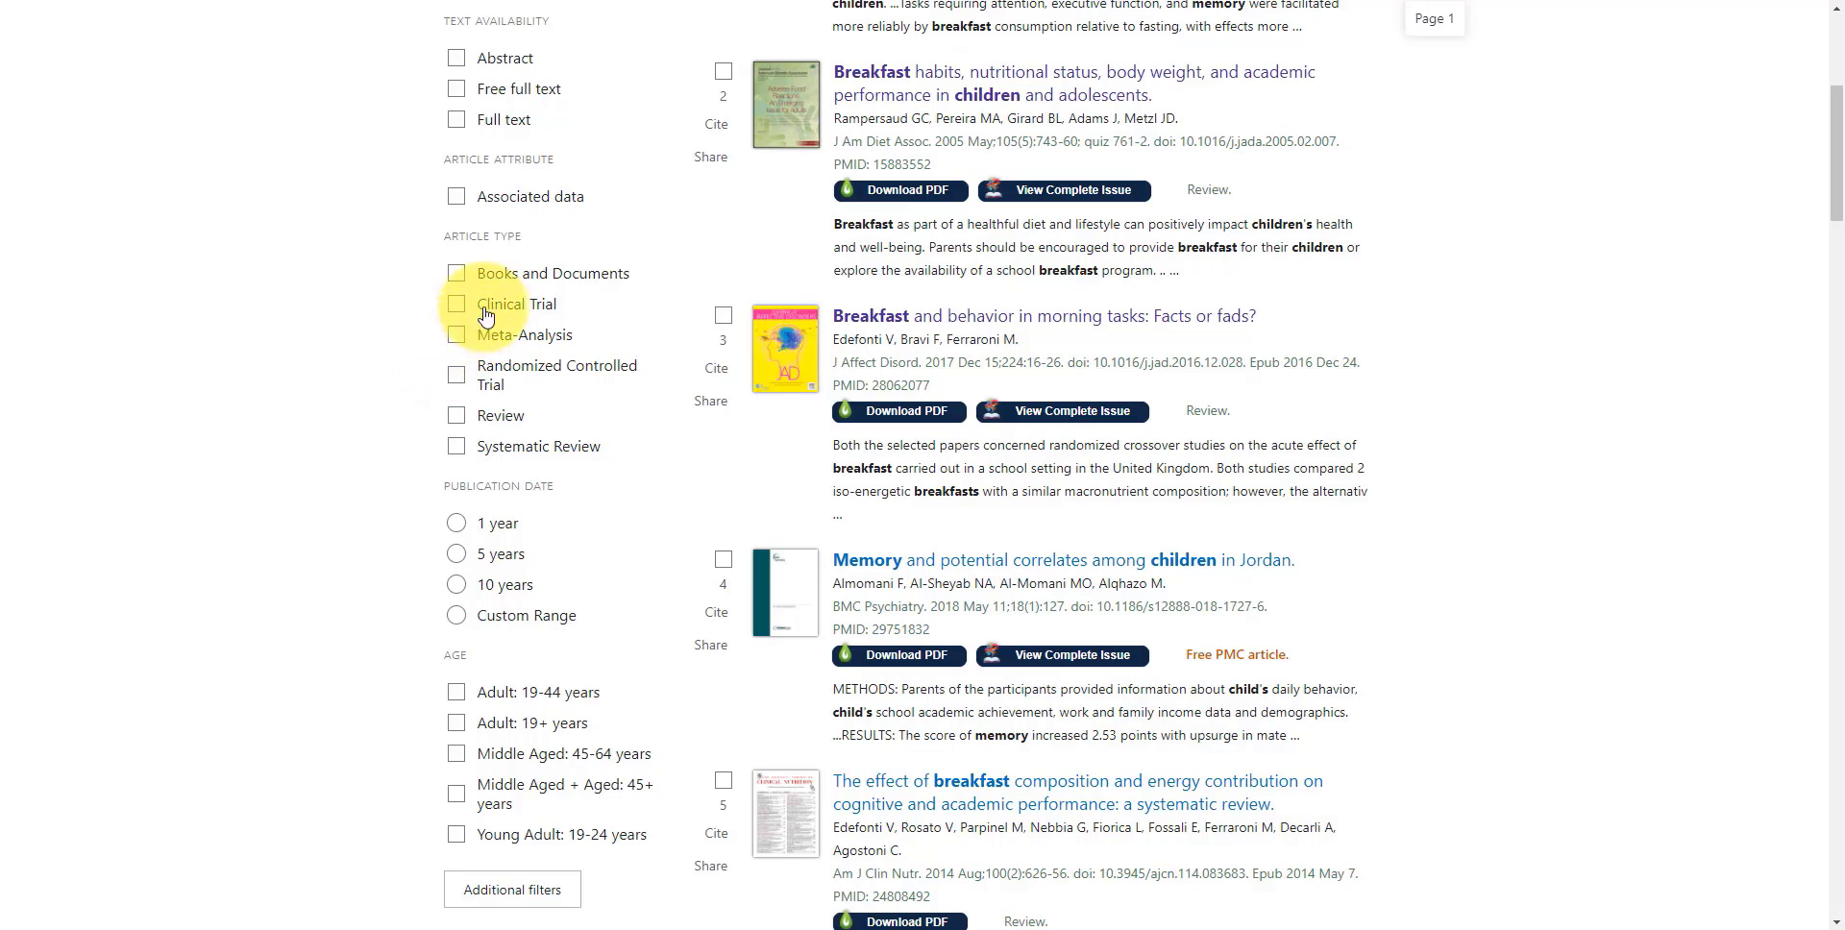
scroll(485, 404, "down", 2)
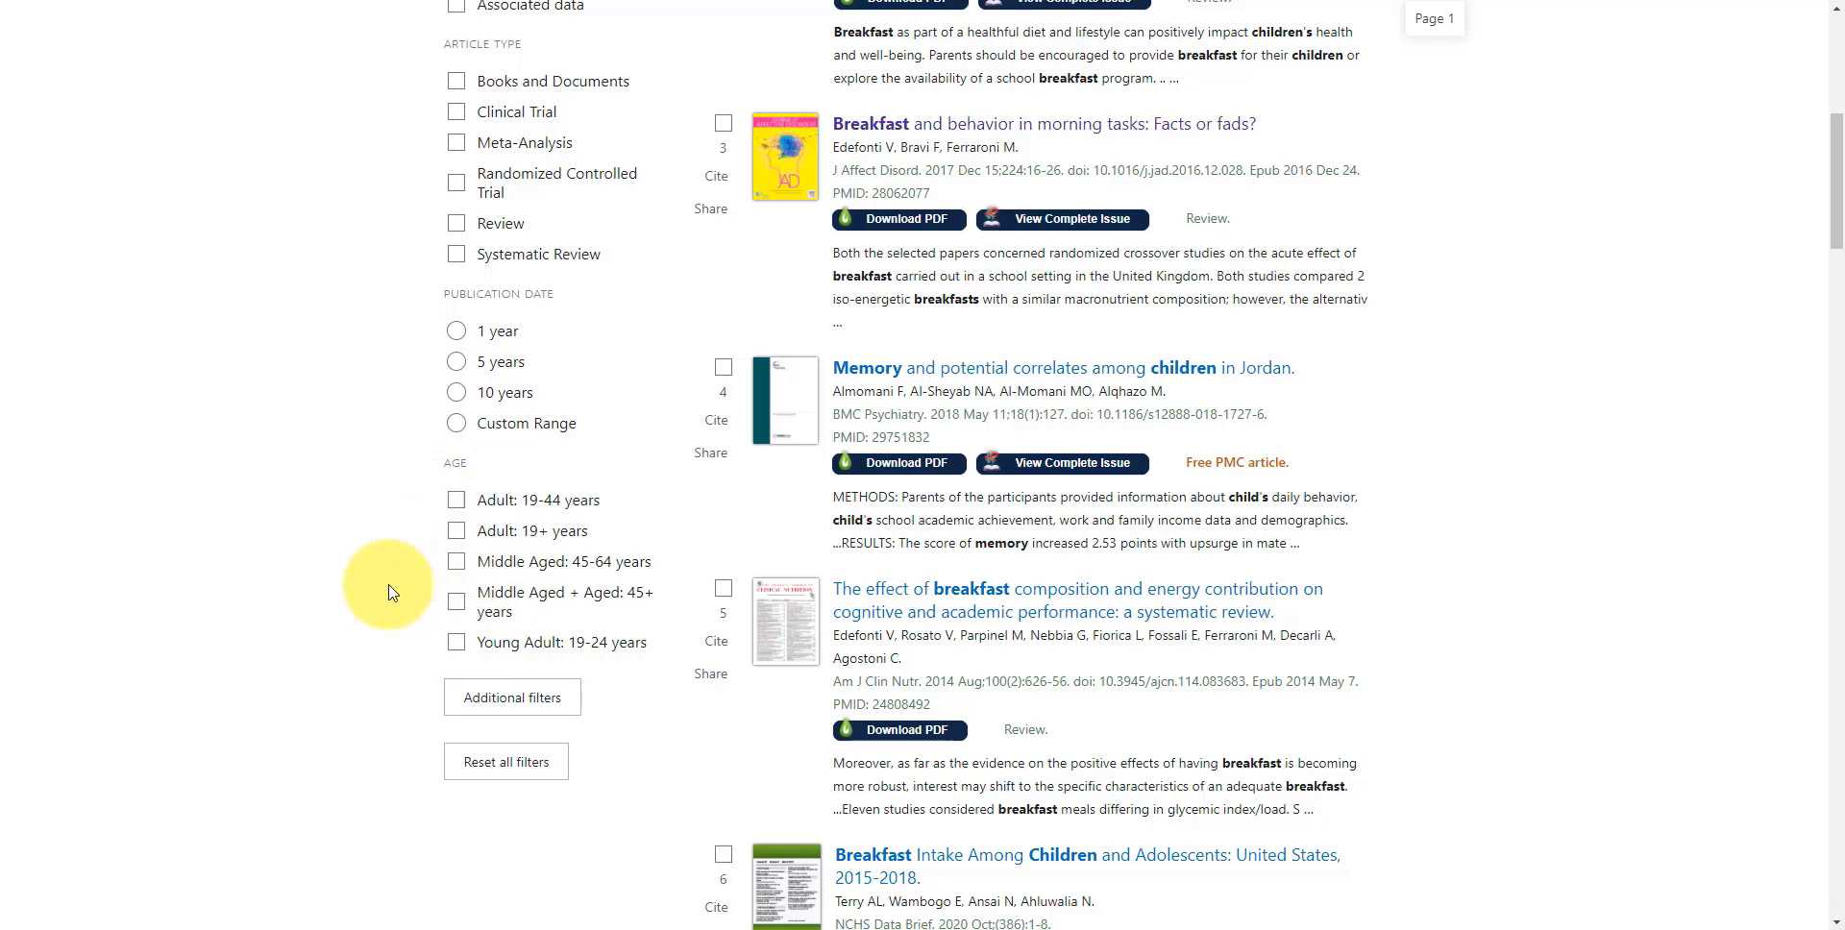
left_click(510, 712)
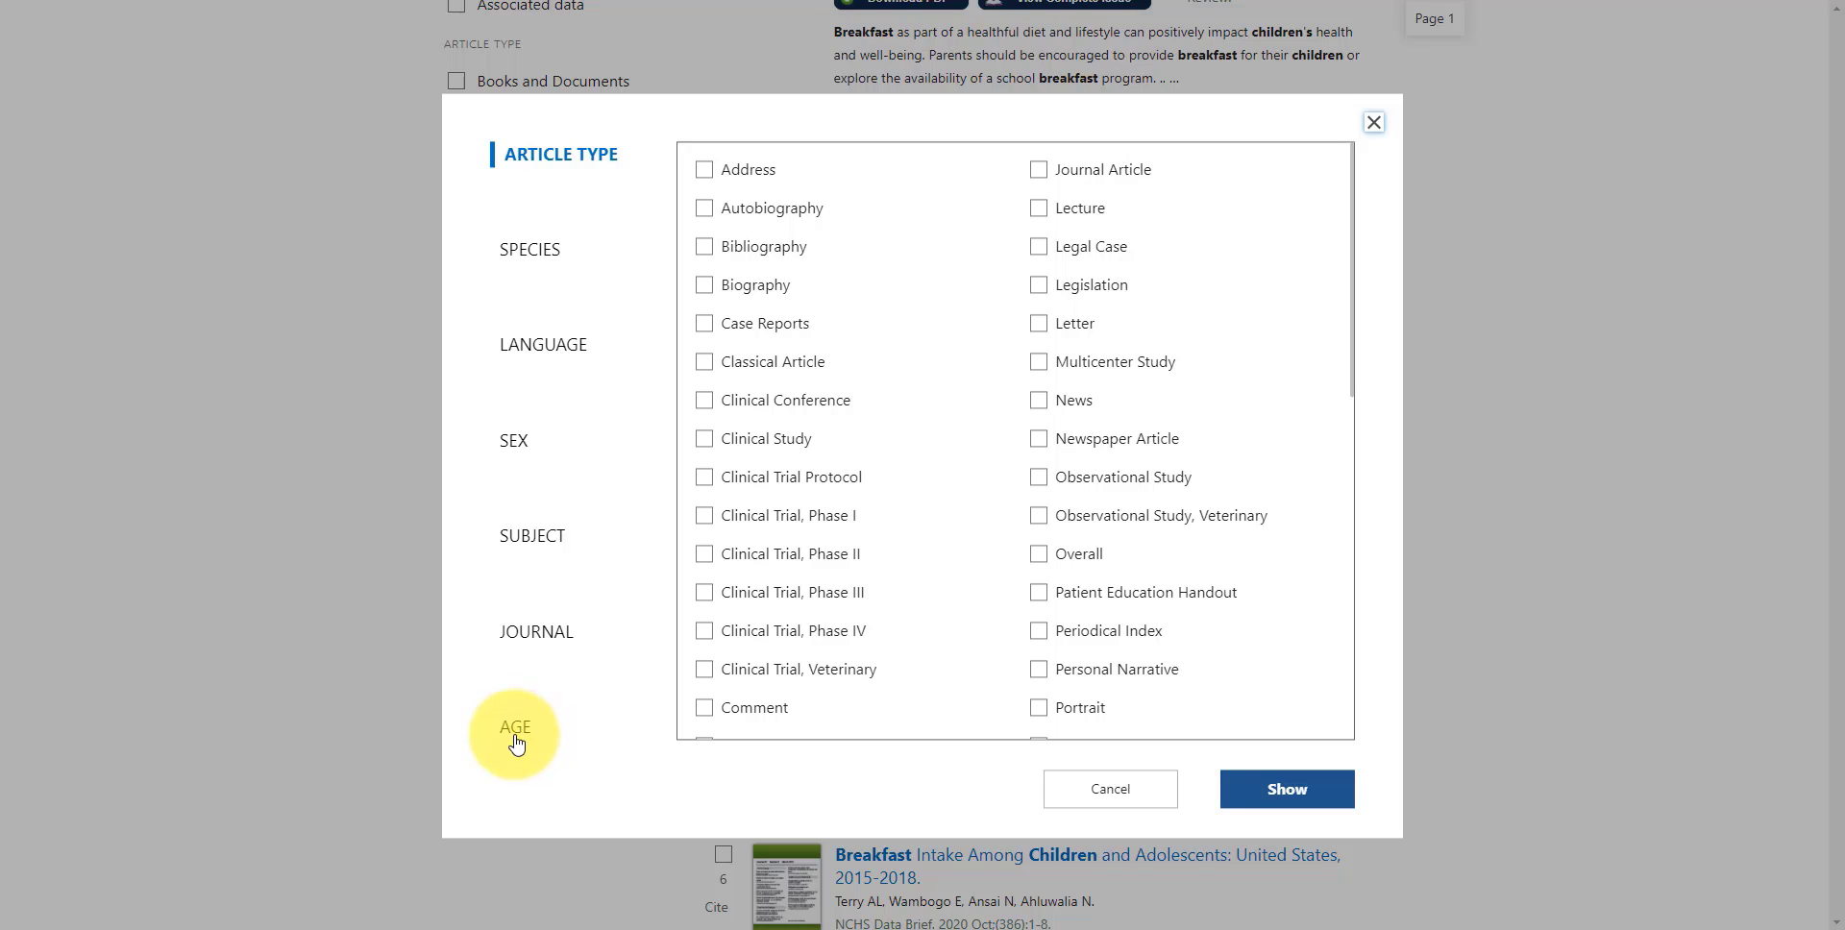
left_click(516, 738)
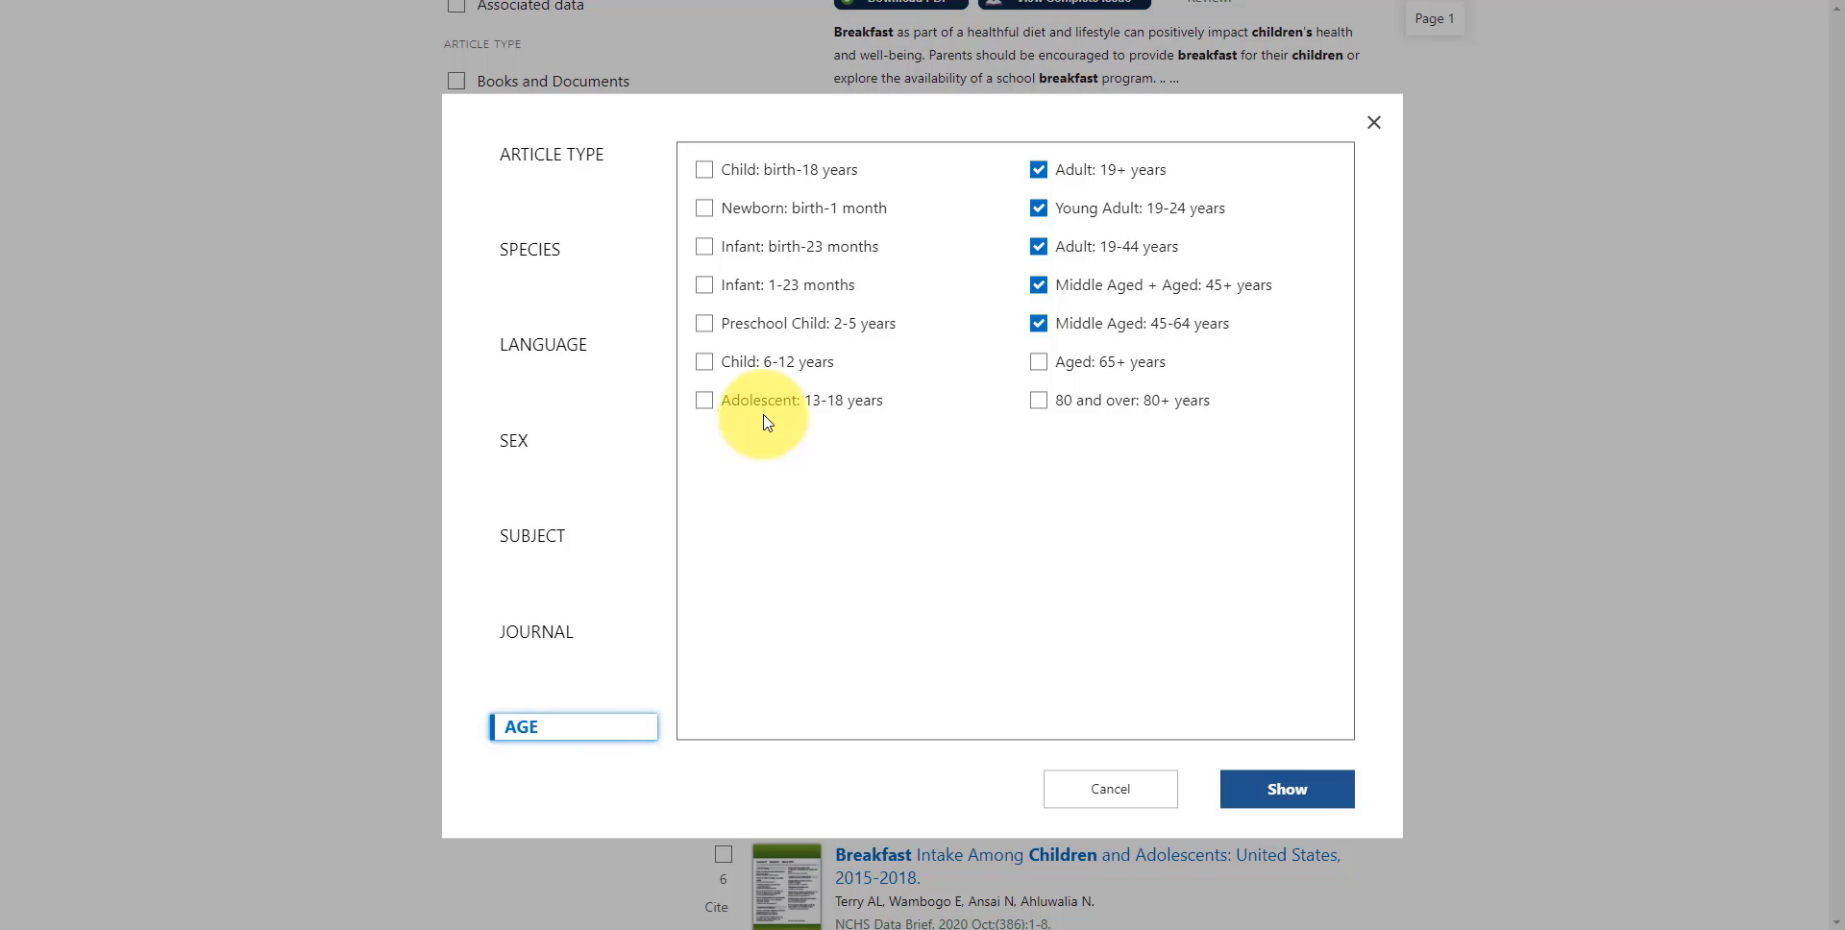
left_click(514, 442)
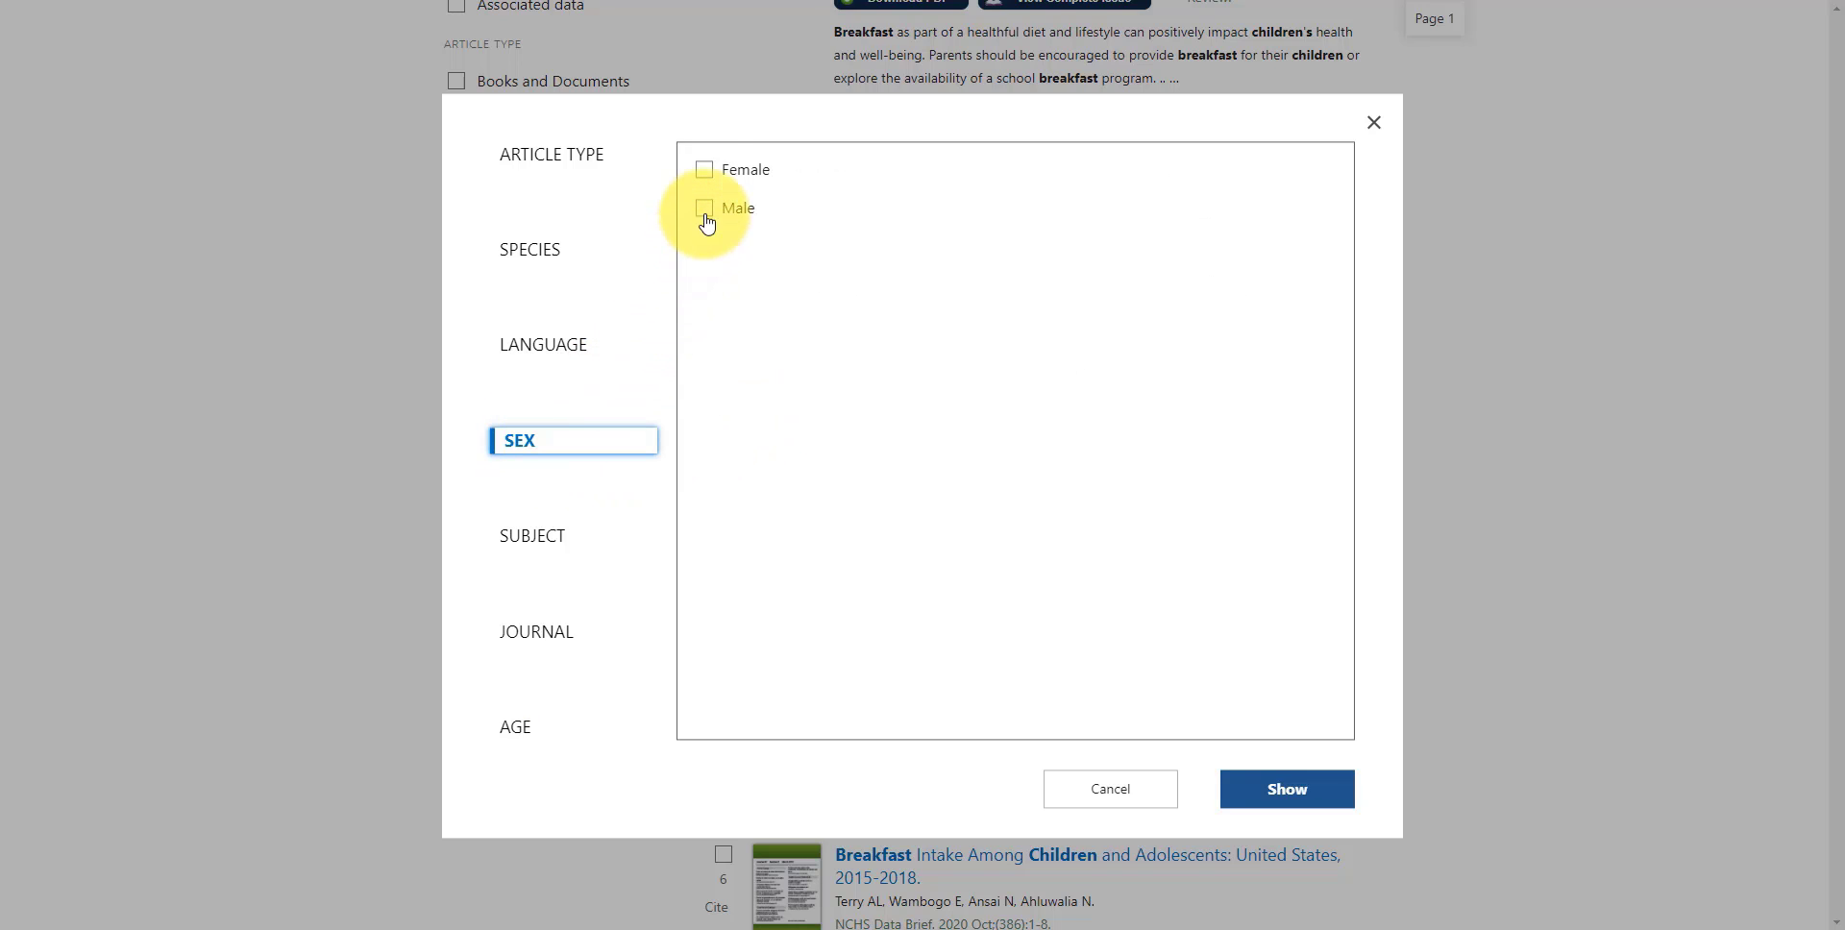
left_click(706, 173)
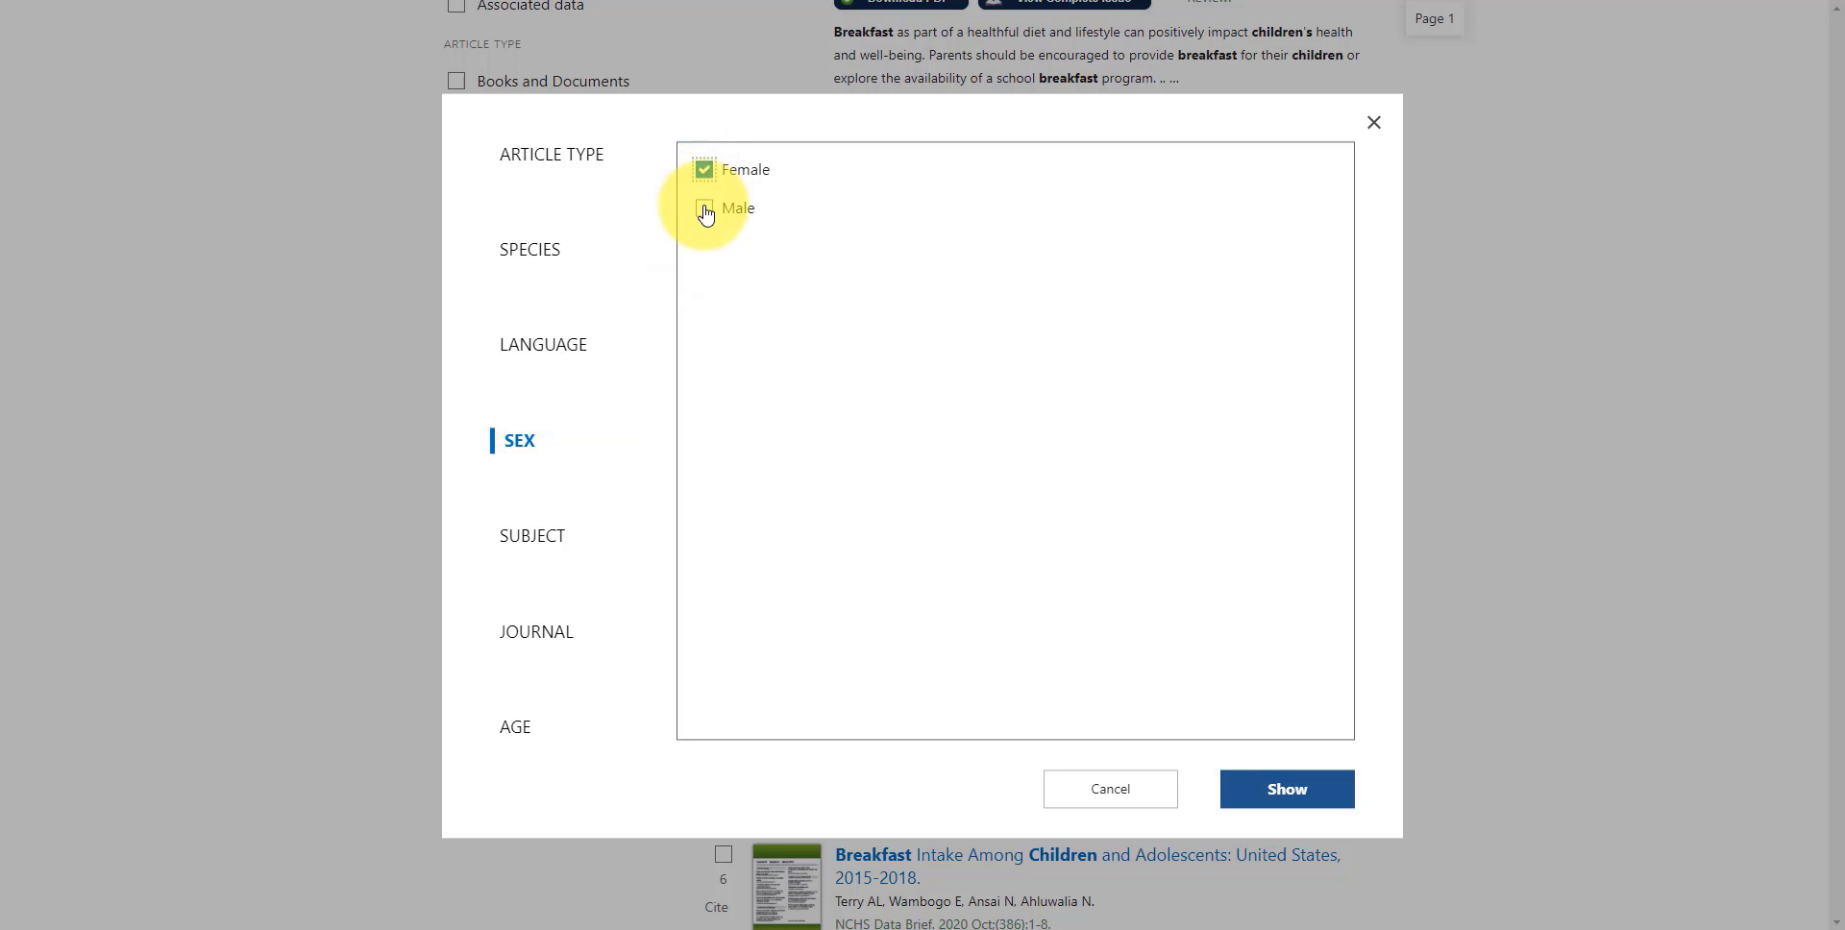
left_click(705, 209)
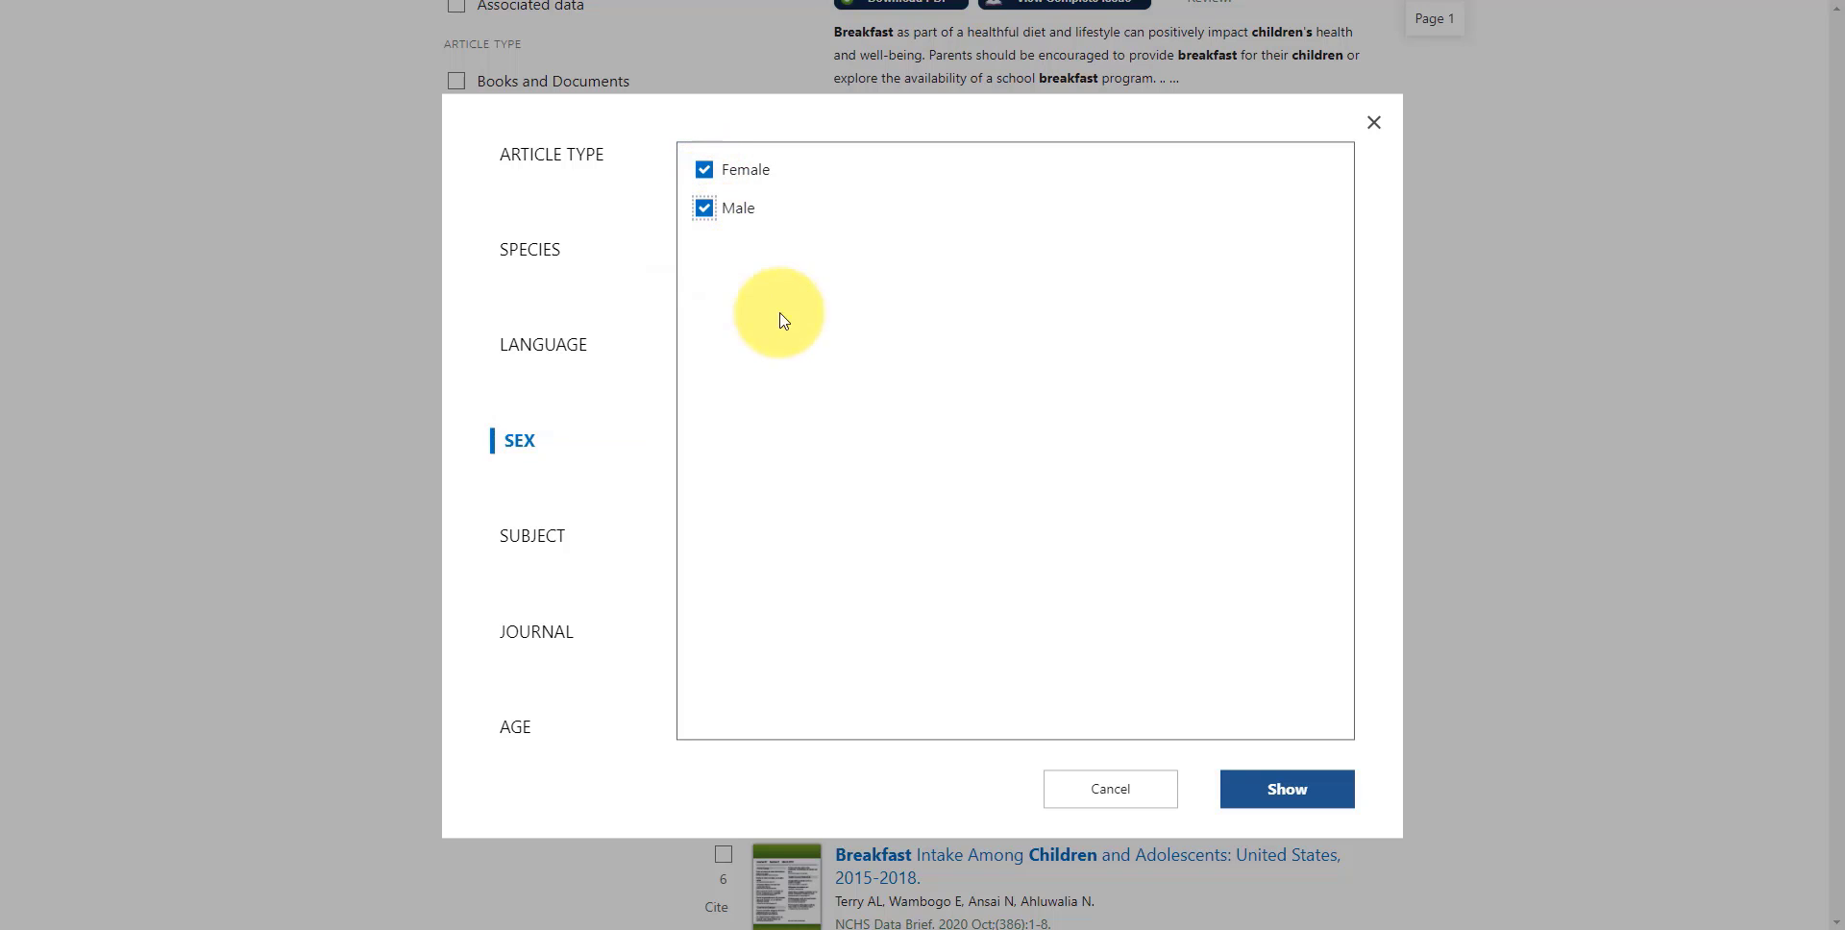
left_click(1260, 795)
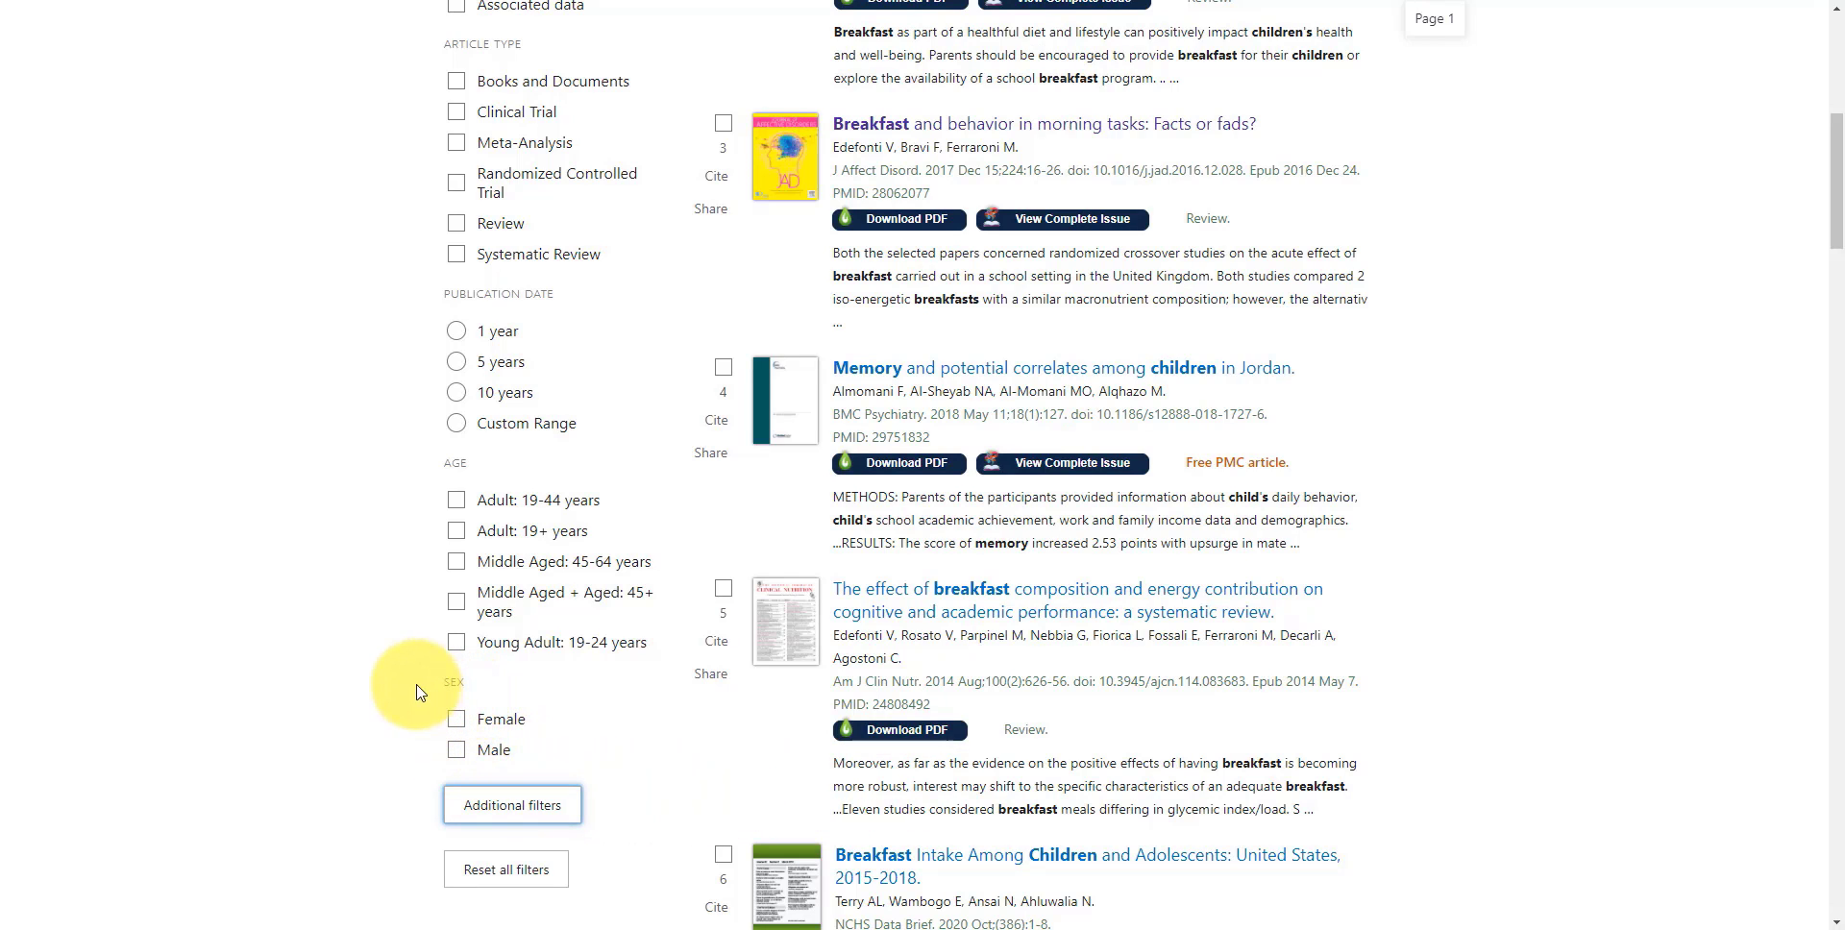
Filter the results to clinical trials published in the last 5 years
scroll(423, 690, "up", 4)
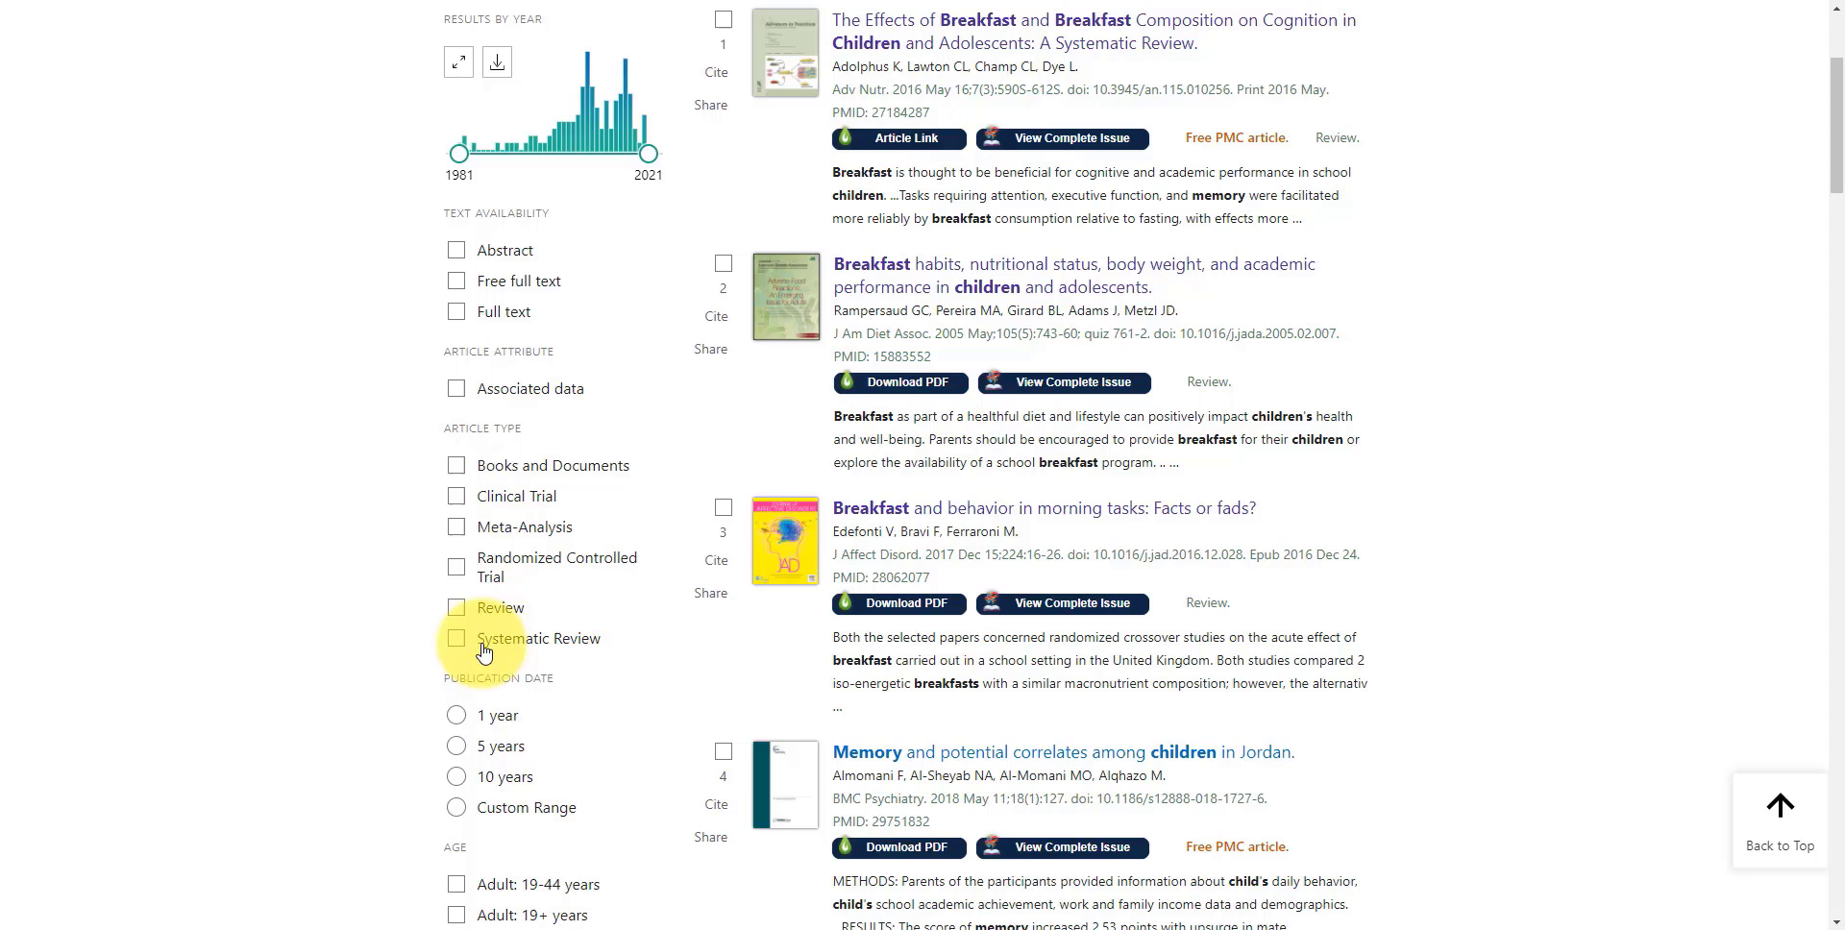
left_click(459, 496)
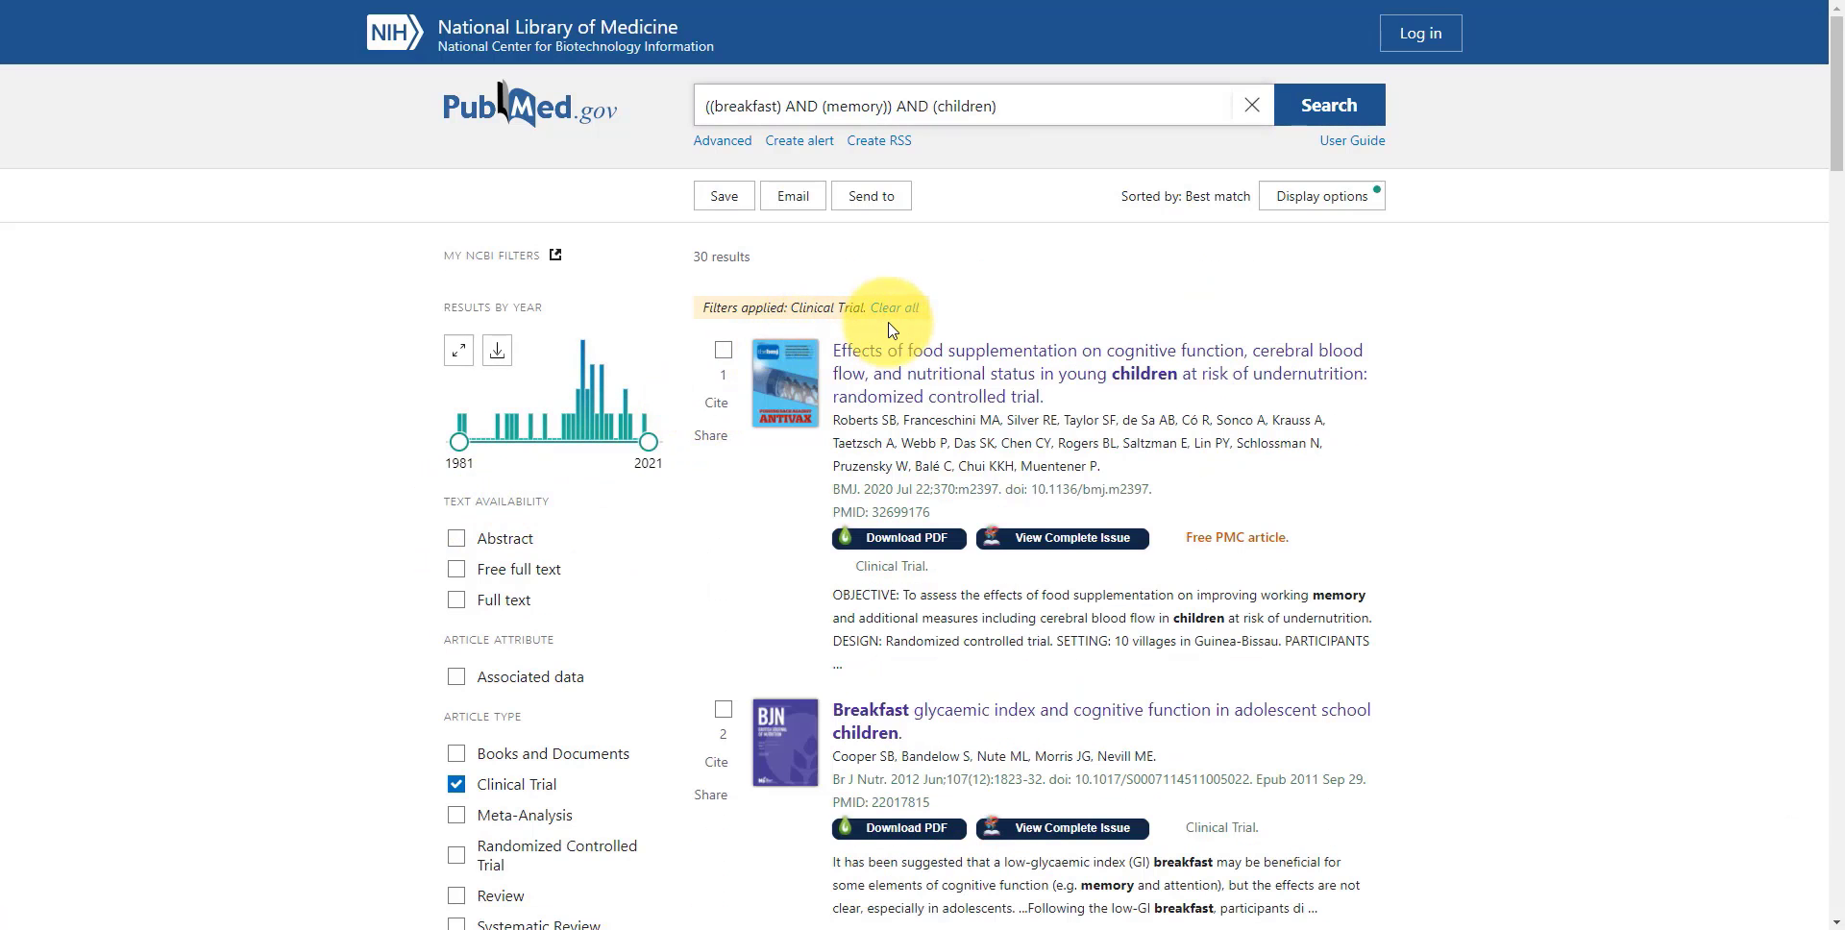
scroll(368, 728, "down", 1)
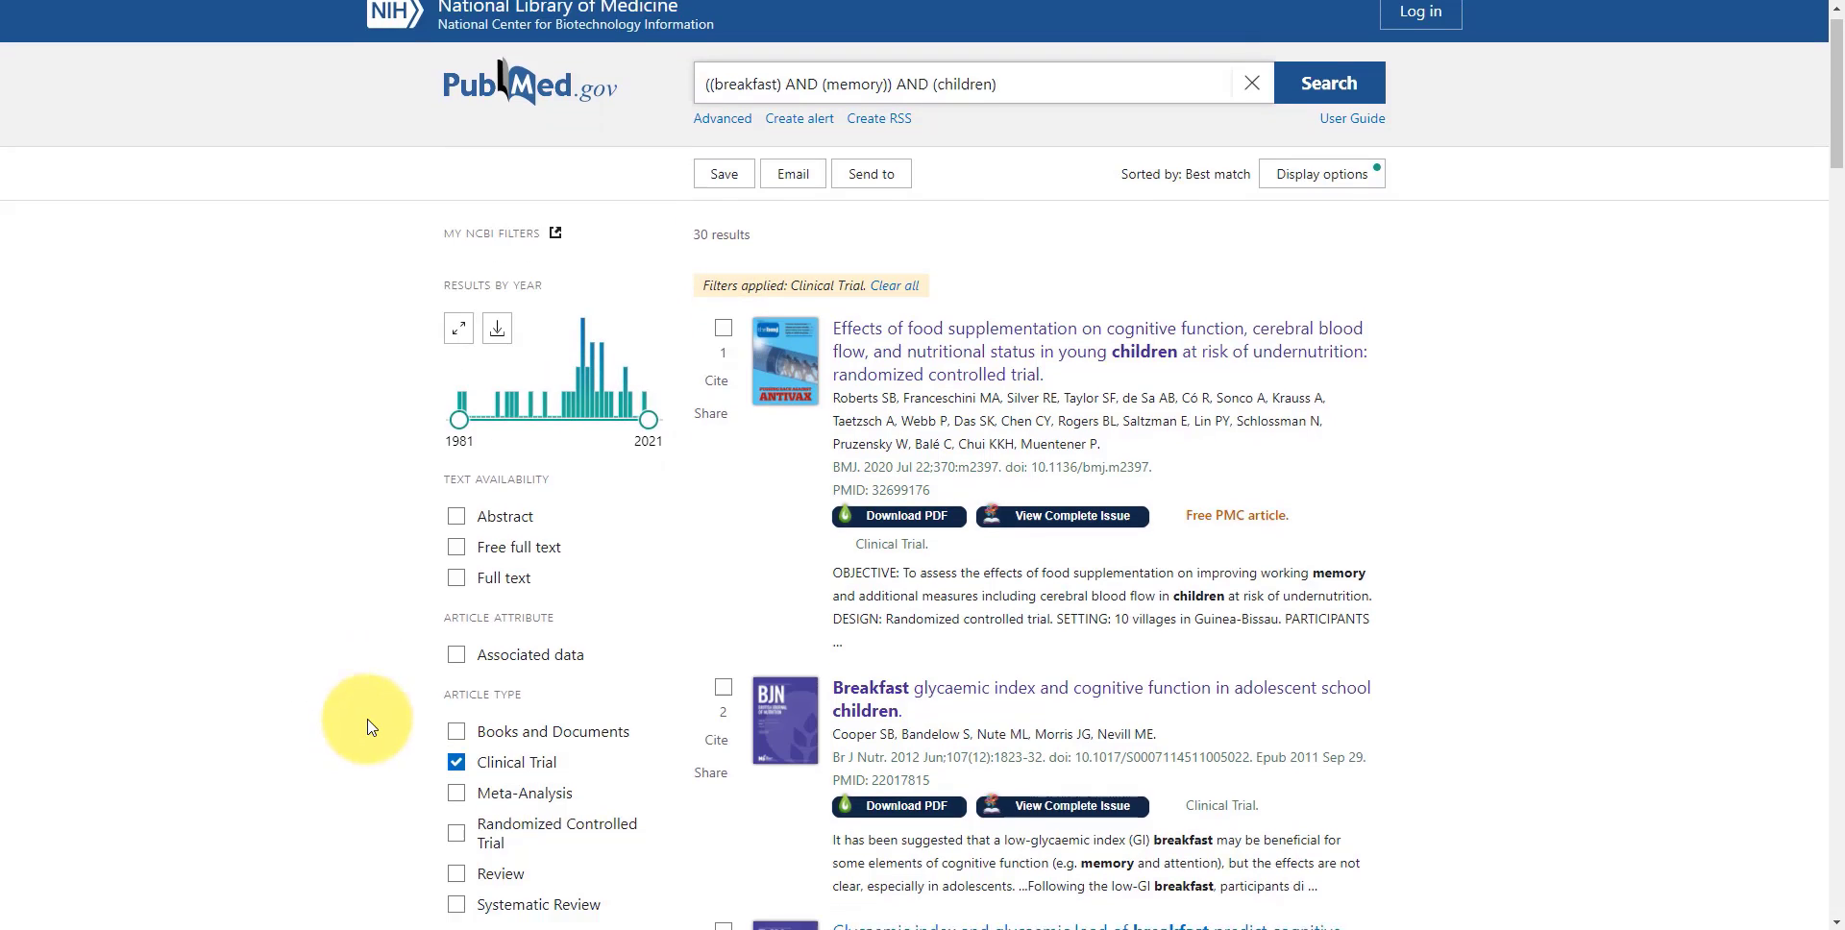
scroll(368, 727, "down", 5)
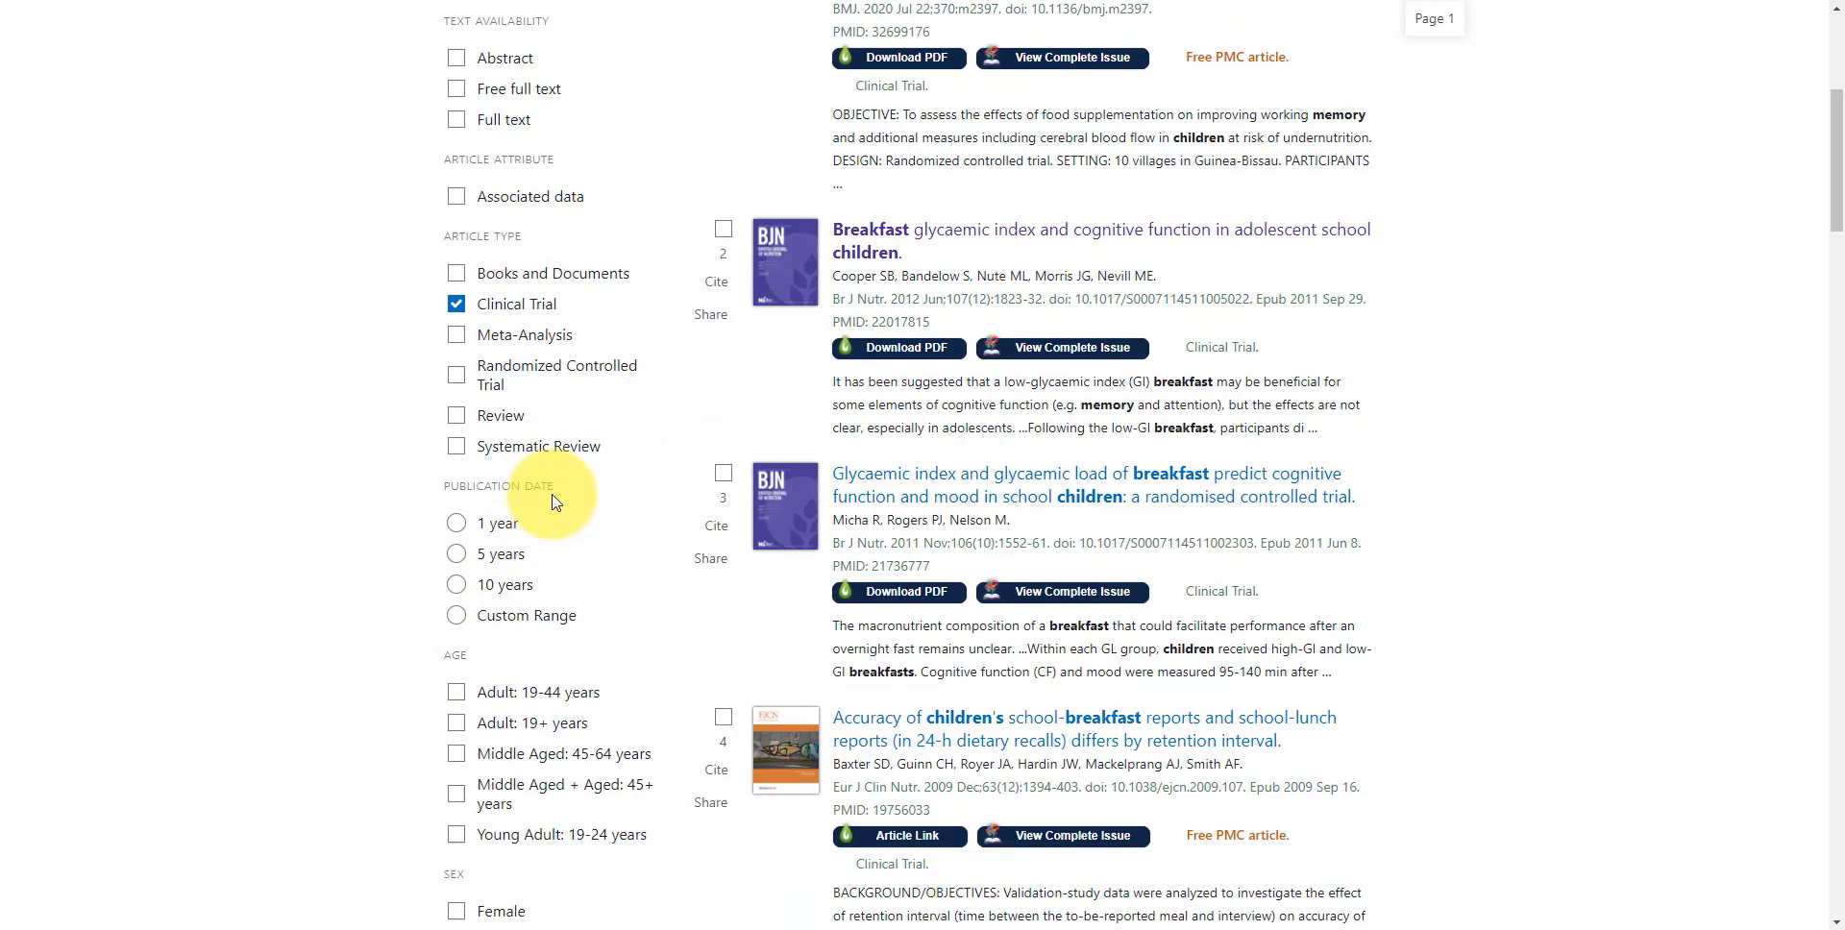
left_click(457, 556)
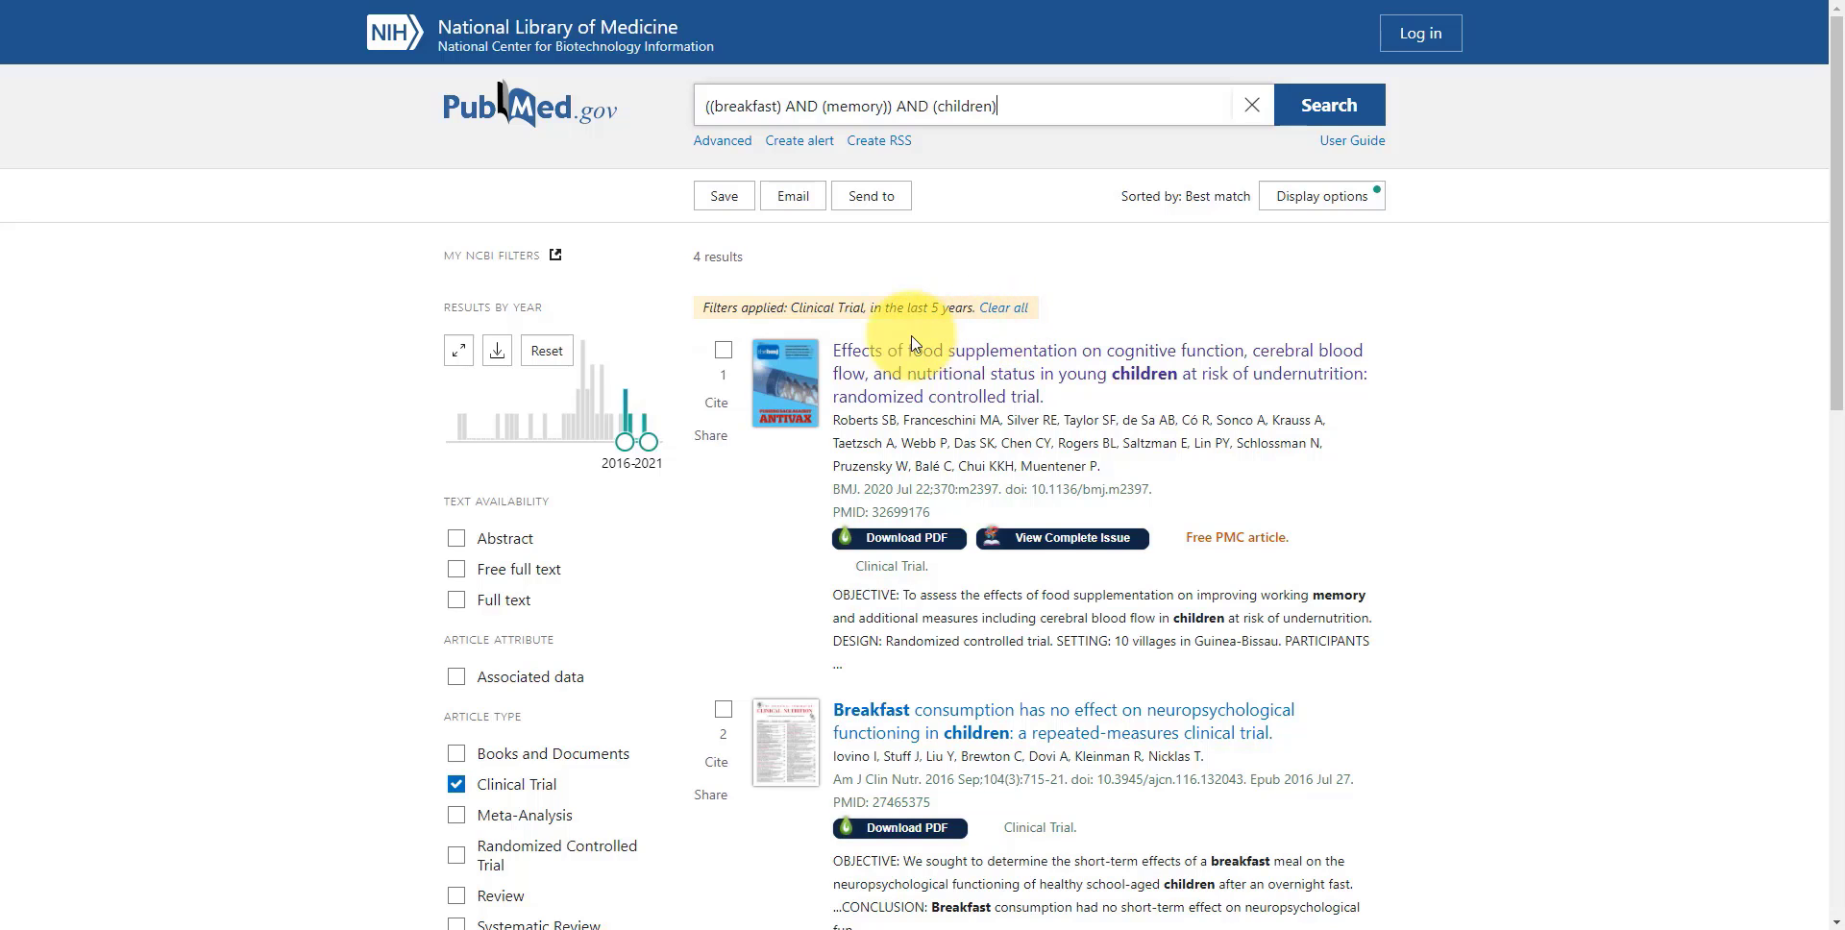
Reset all filters on the results and open the advanced search builder with its search history
scroll(375, 570, "down", 1)
scroll(374, 570, "down", 7)
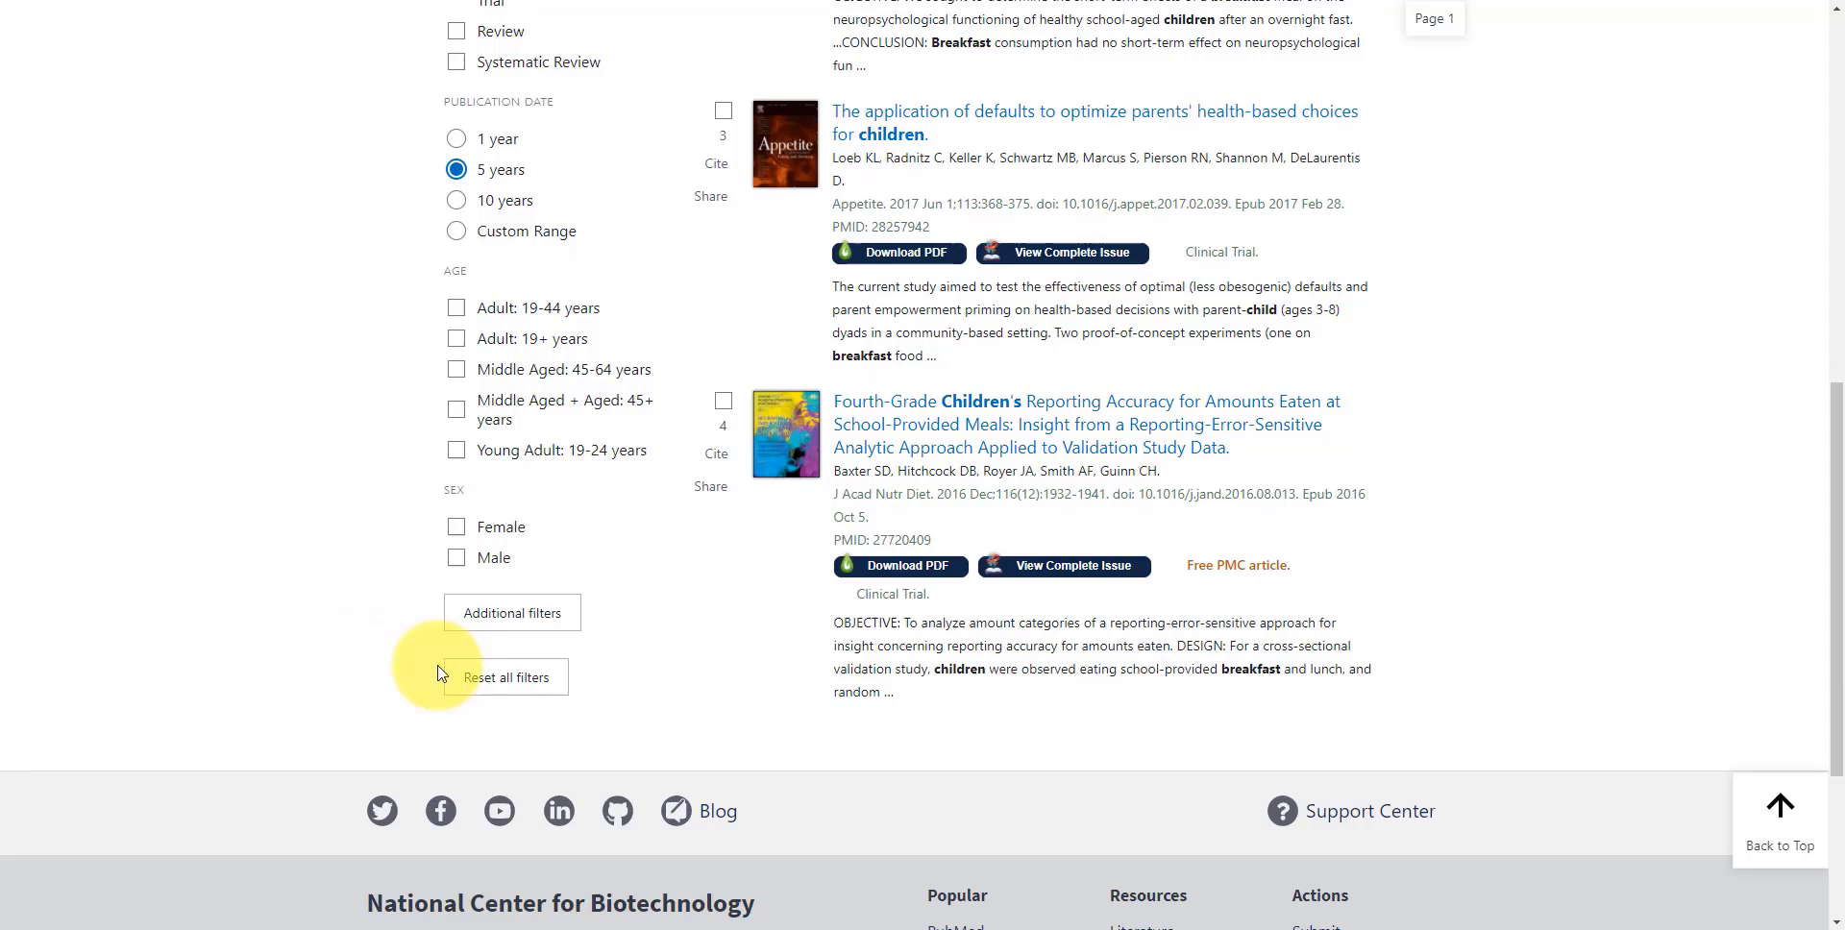
left_click(506, 678)
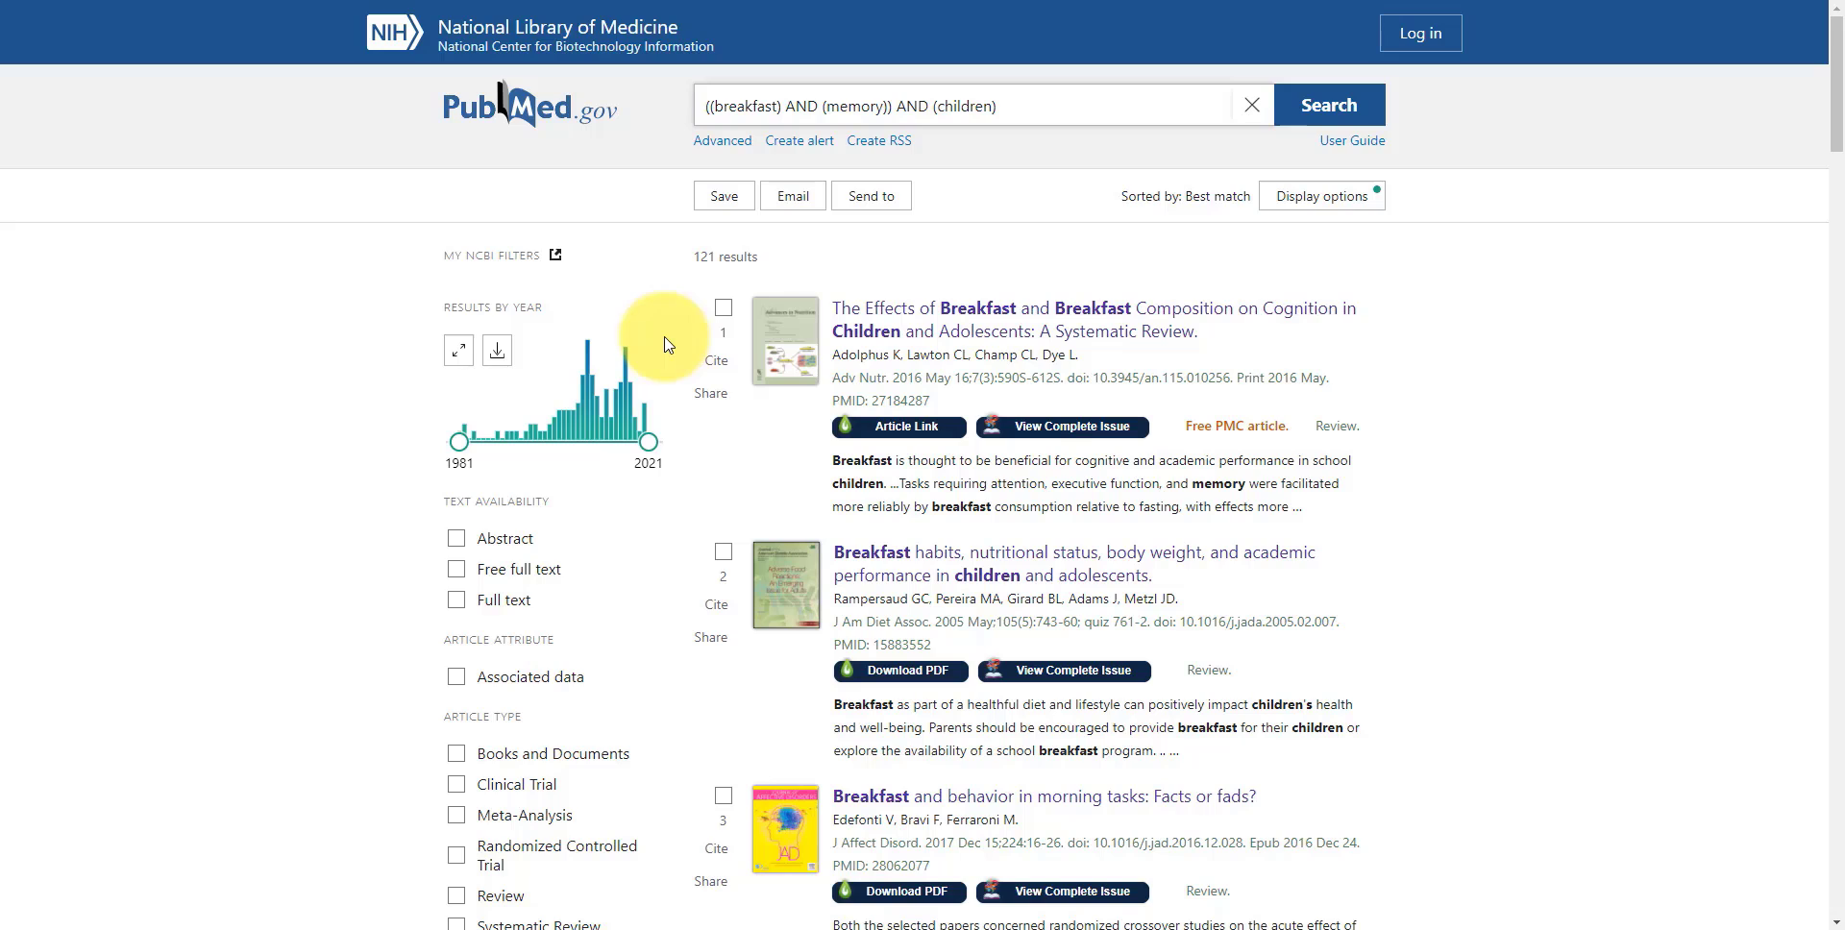
left_click(723, 143)
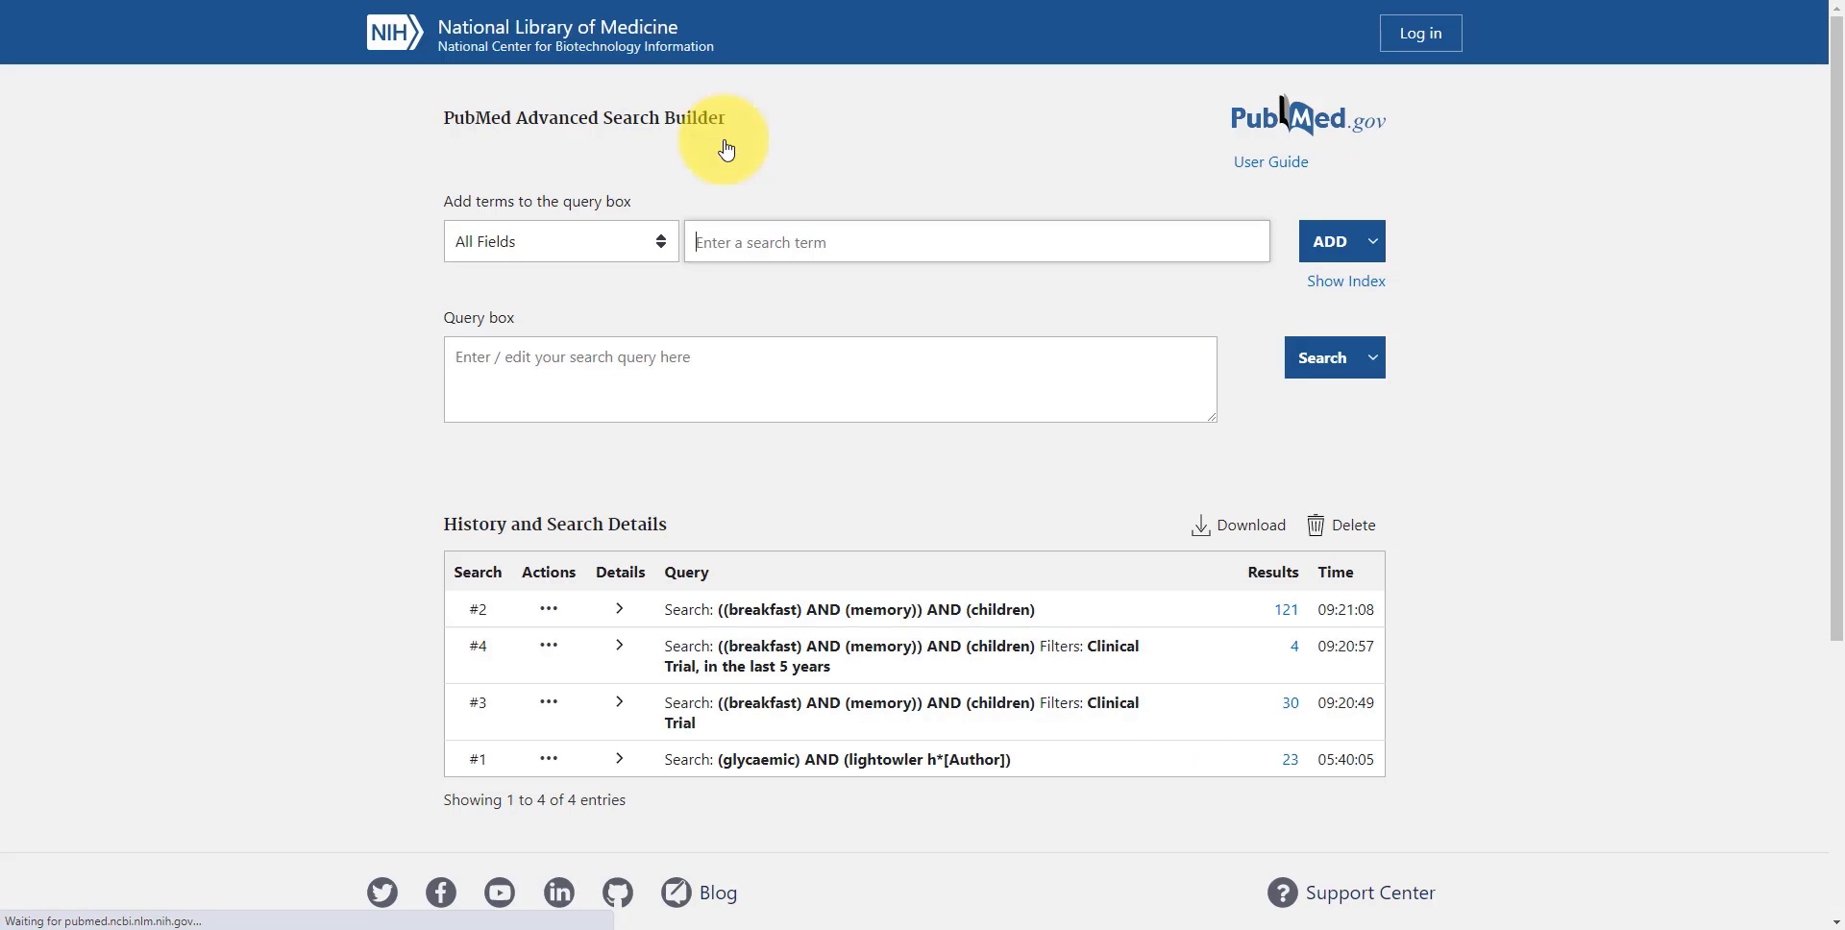